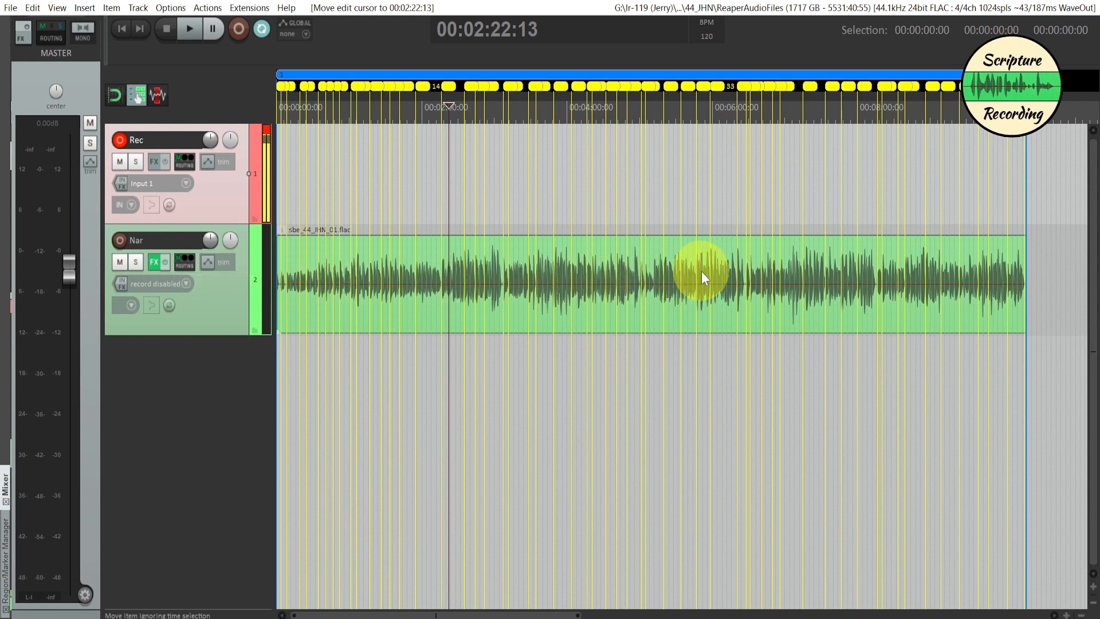
- Bypass the Nar track's effects and enable them again
{"action": "left_click", "coordinate": [164, 265]}
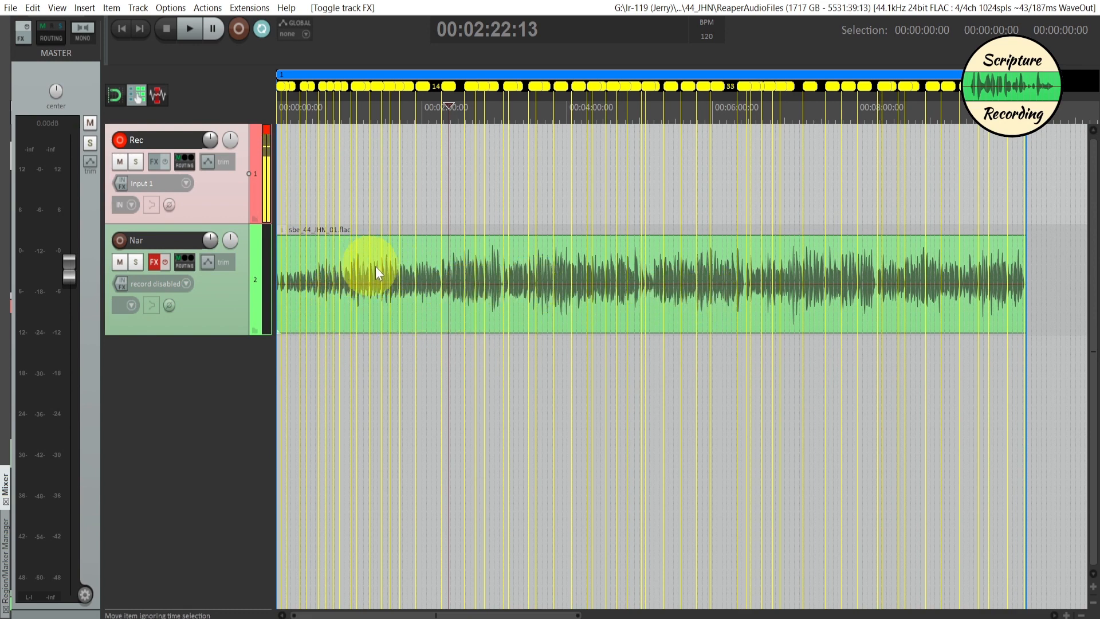
{"action": "left_click", "coordinate": [165, 262]}
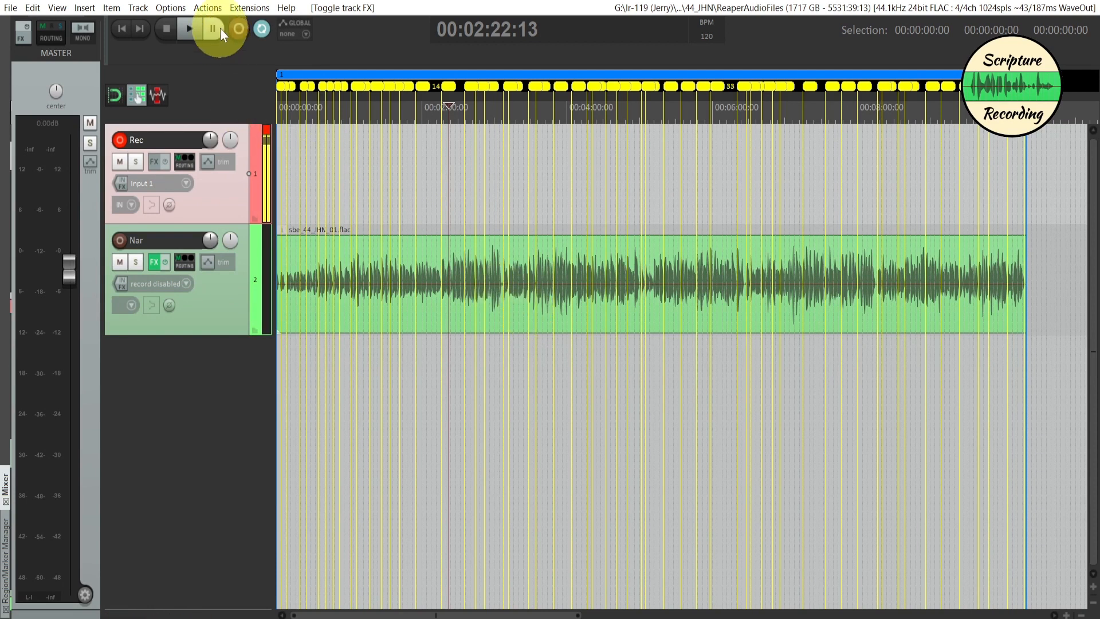
- Examine which actions make up the custom action aa_Render 1 Narration Original in the action list
{"action": "left_click", "coordinate": [205, 8]}
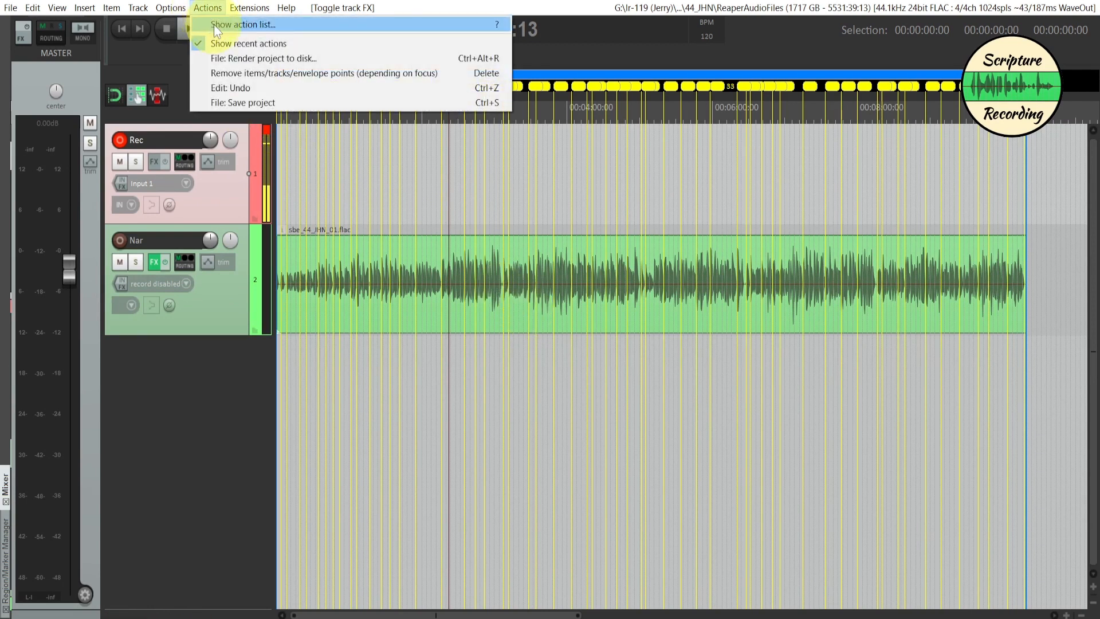
{"action": "left_click", "coordinate": [214, 26]}
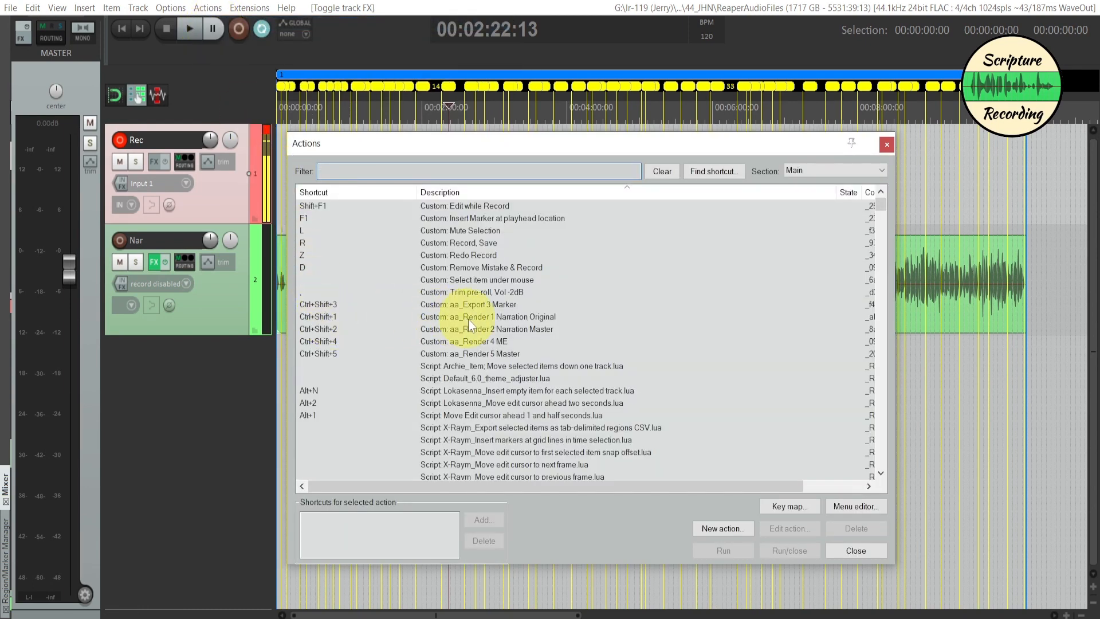
{"action": "left_click", "coordinate": [514, 316]}
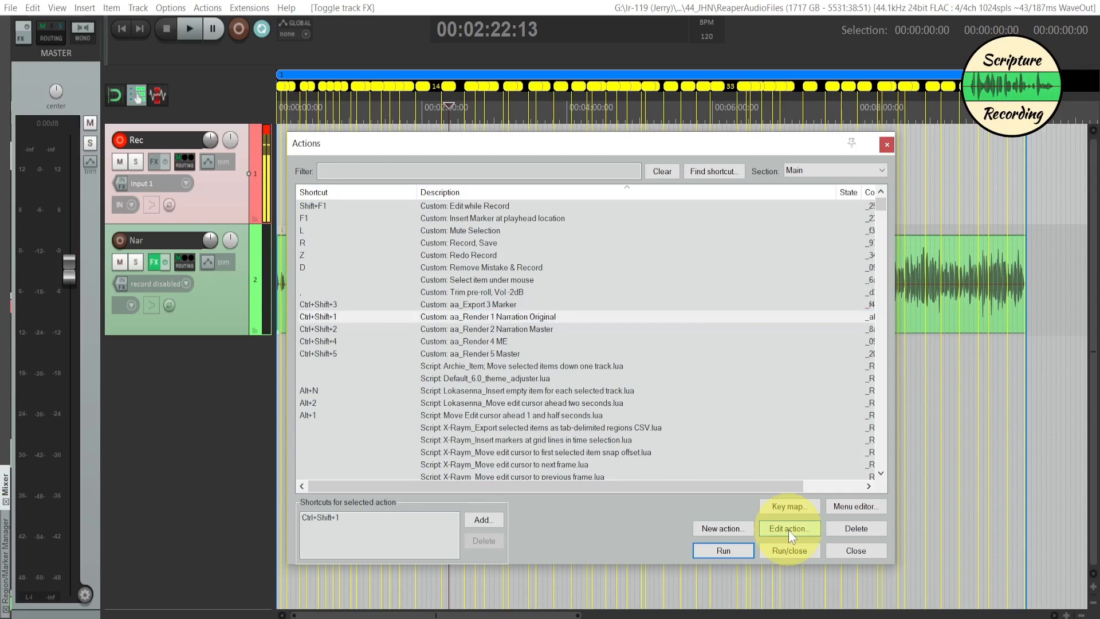
{"action": "left_click", "coordinate": [788, 528]}
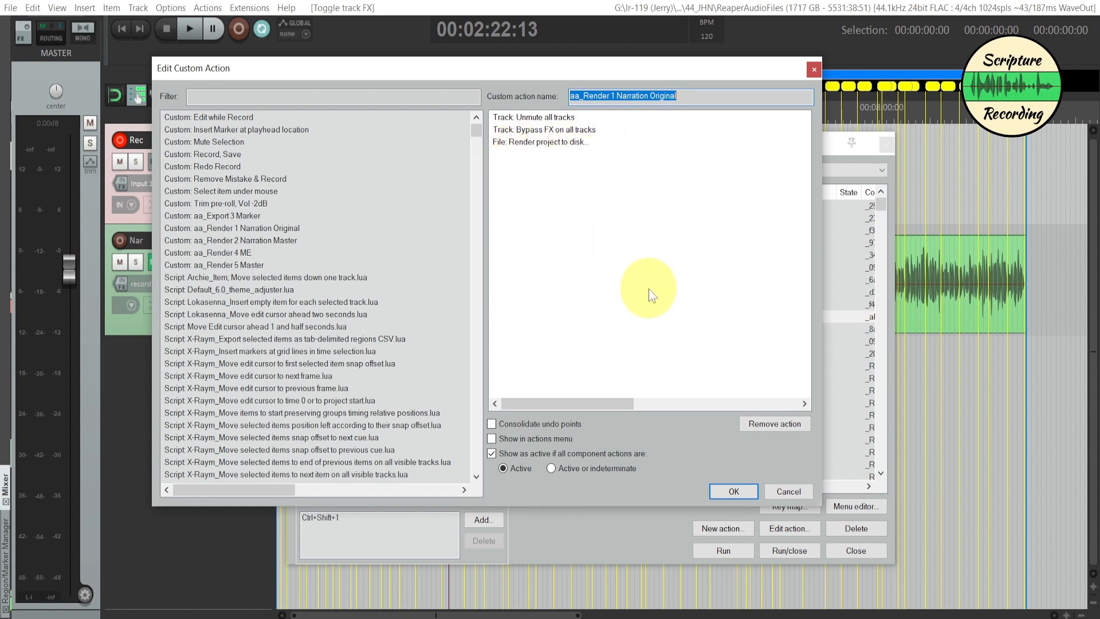
{"action": "left_click", "coordinate": [728, 488]}
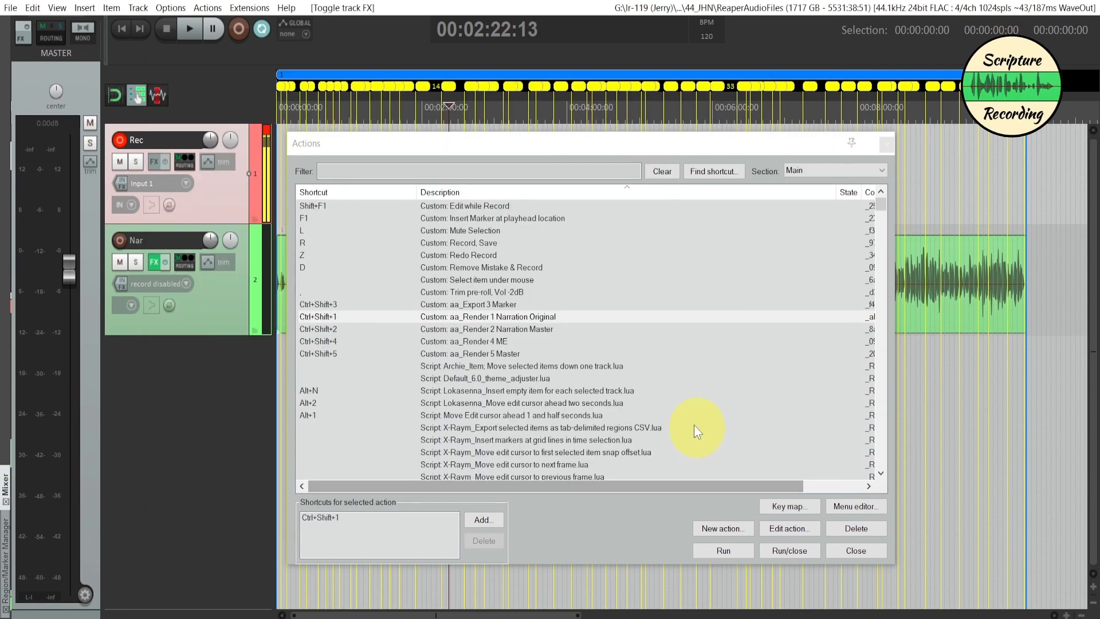
- Examine which actions make up the custom action aa_Render 2 Narration Master, and close the action list
{"action": "left_click", "coordinate": [514, 328]}
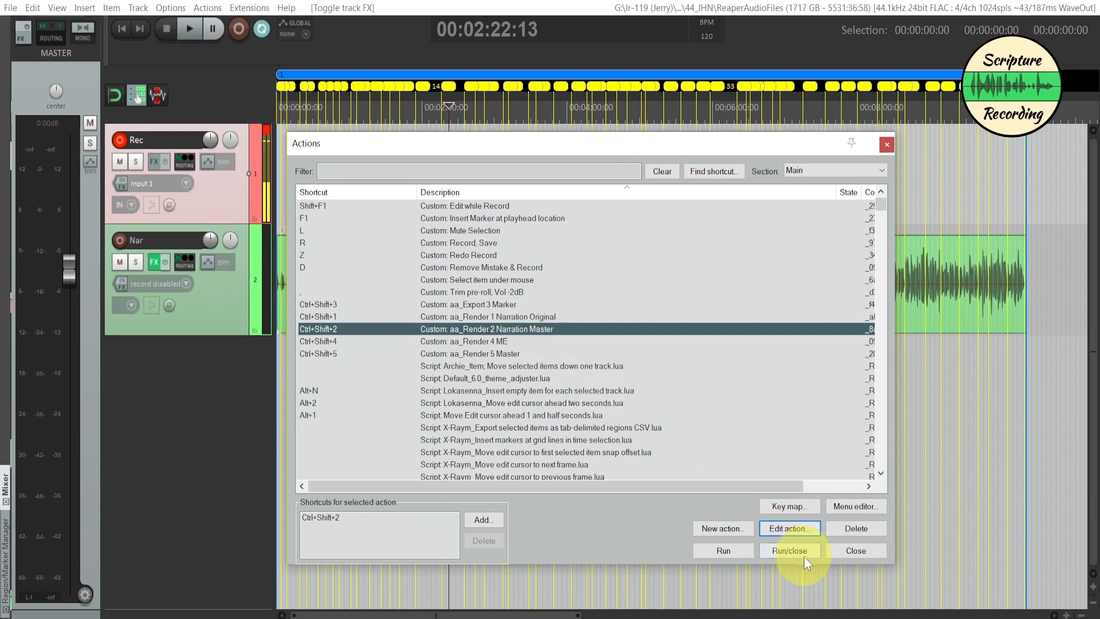
{"action": "left_click", "coordinate": [785, 528]}
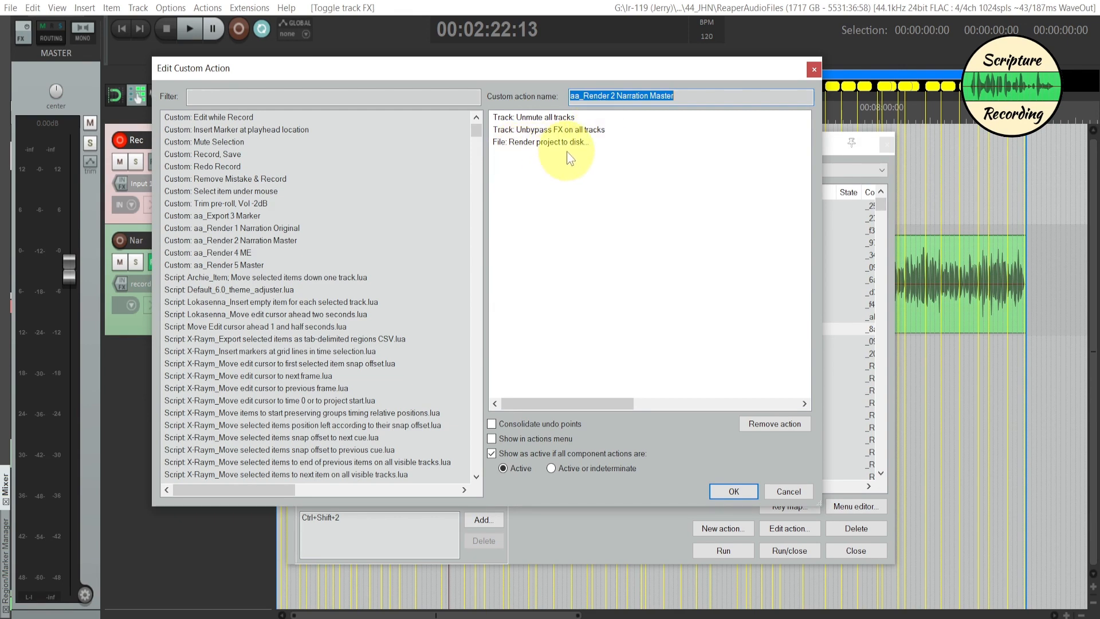
{"action": "left_click", "coordinate": [739, 492]}
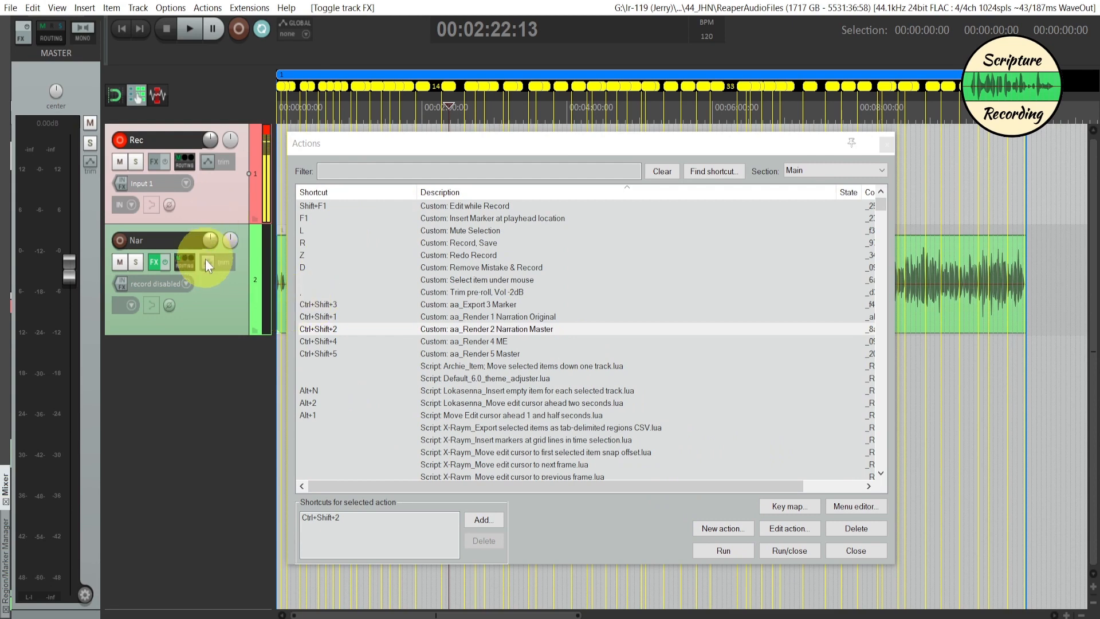
{"action": "left_click", "coordinate": [856, 551]}
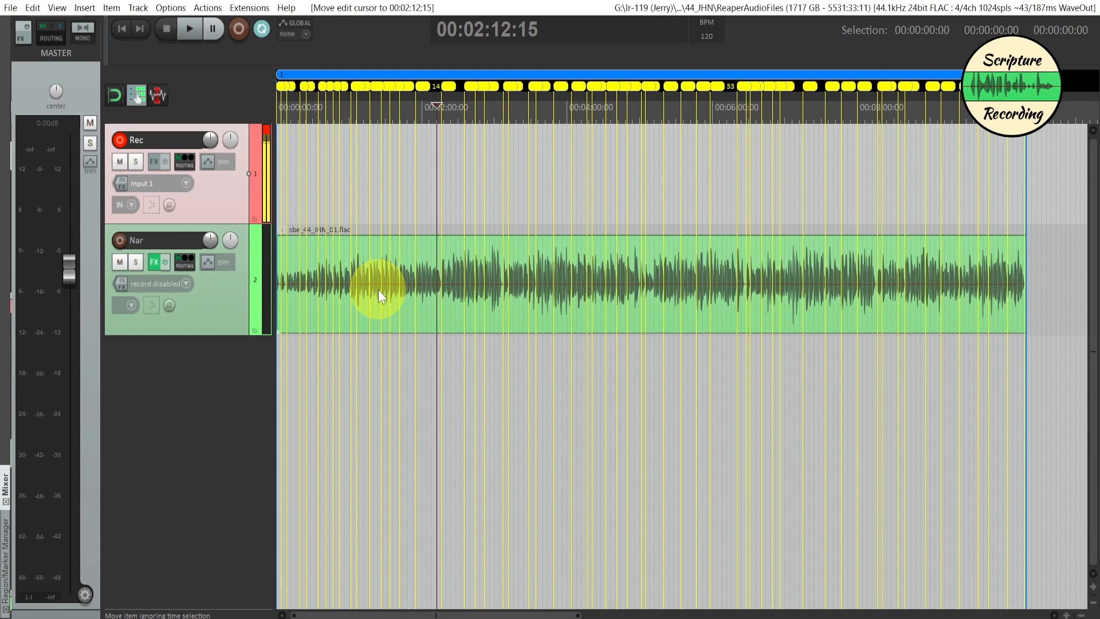
- Bypass all track effects, open the render settings, and review the project information wildcards while keeping $project as the file name
{"action": "key", "text": "ctrl+alt+r"}
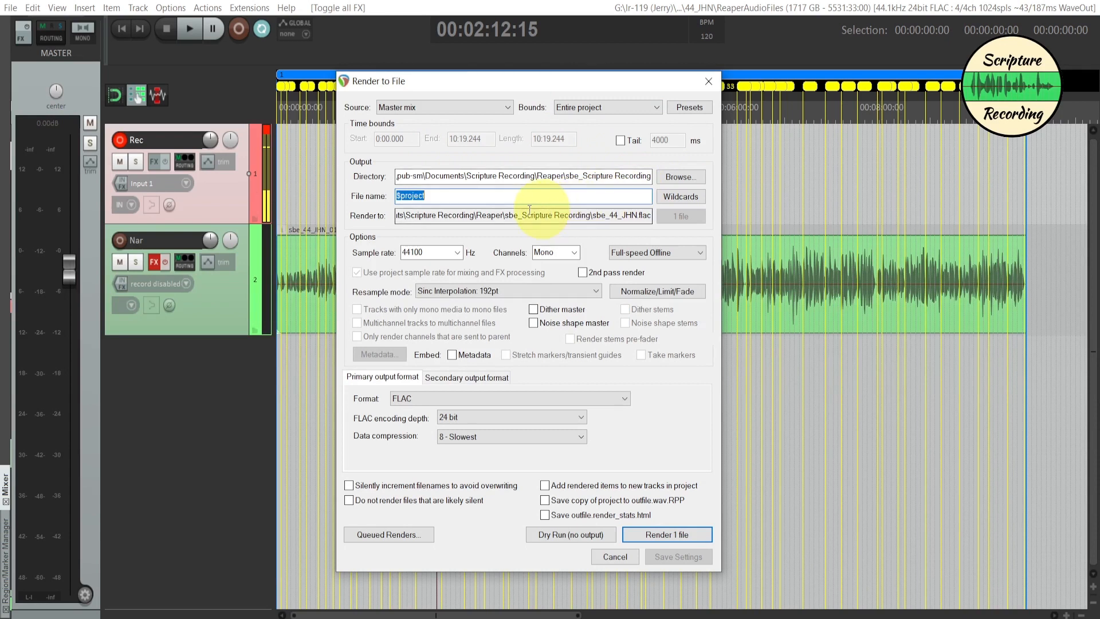
{"action": "left_click", "coordinate": [681, 196]}
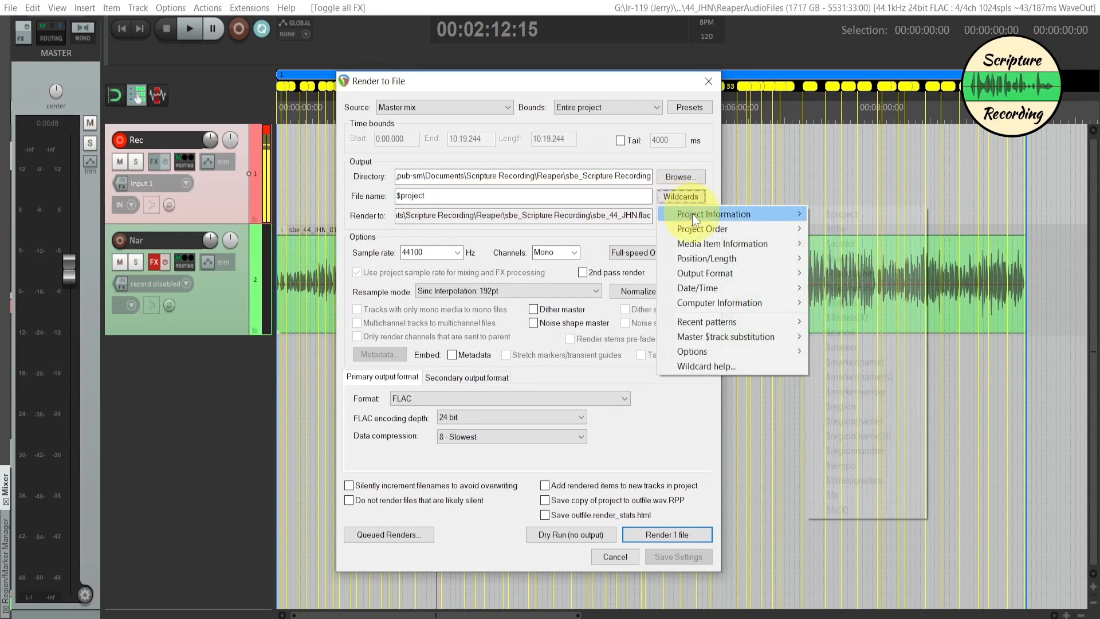
{"action": "mouse_move", "coordinate": [692, 213]}
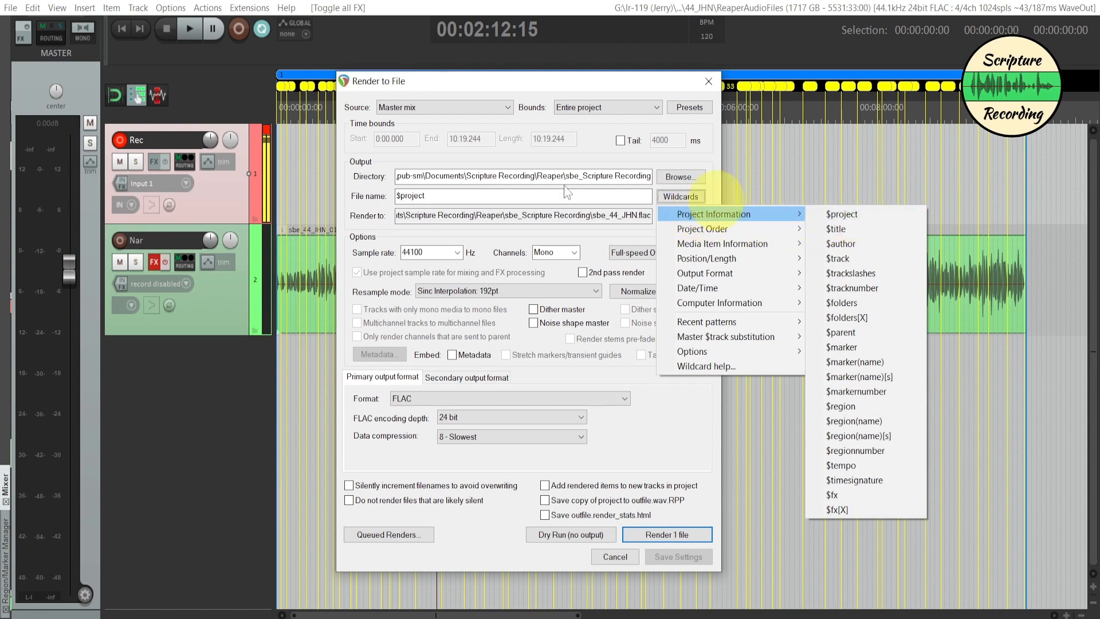
{"action": "left_click", "coordinate": [452, 195]}
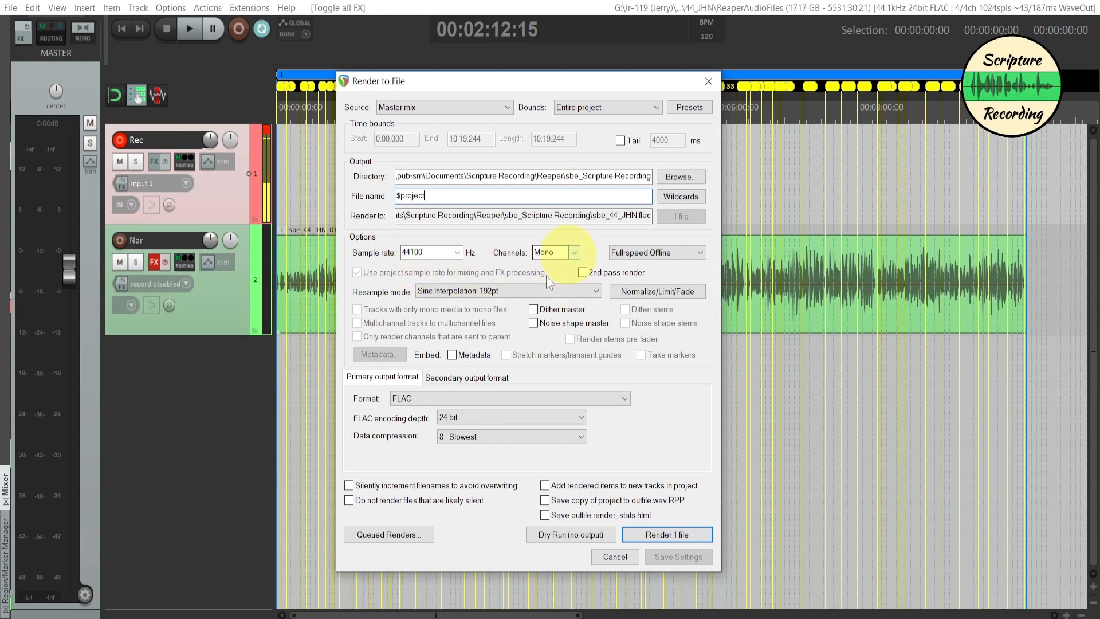
- Switch the primary output format to WAV and return it to FLAC
{"action": "left_click", "coordinate": [624, 397]}
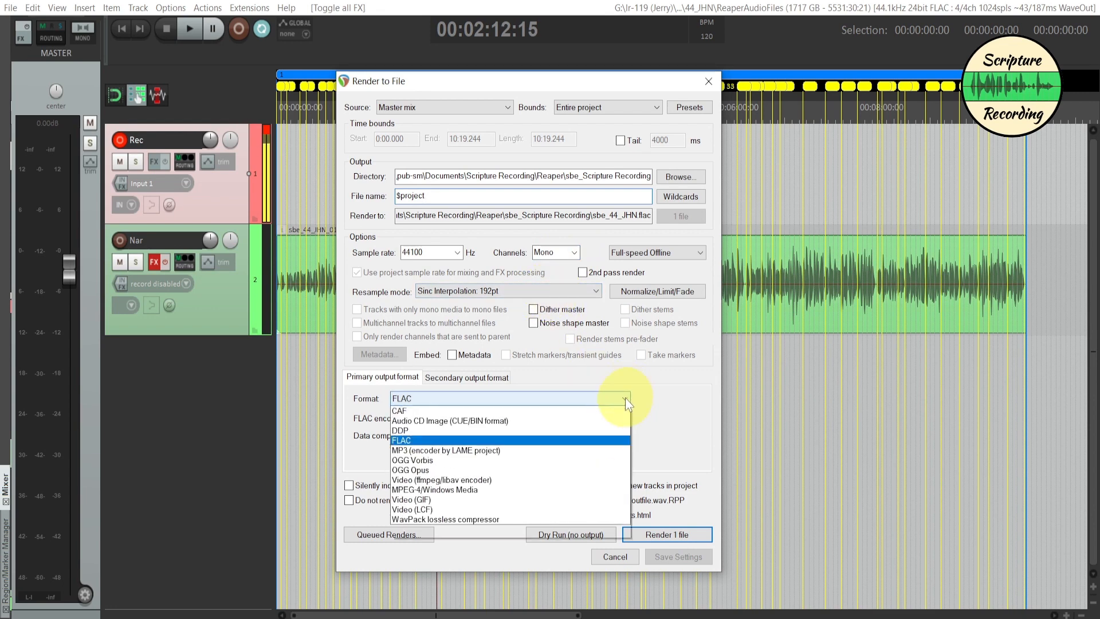
{"action": "left_click", "coordinate": [591, 410]}
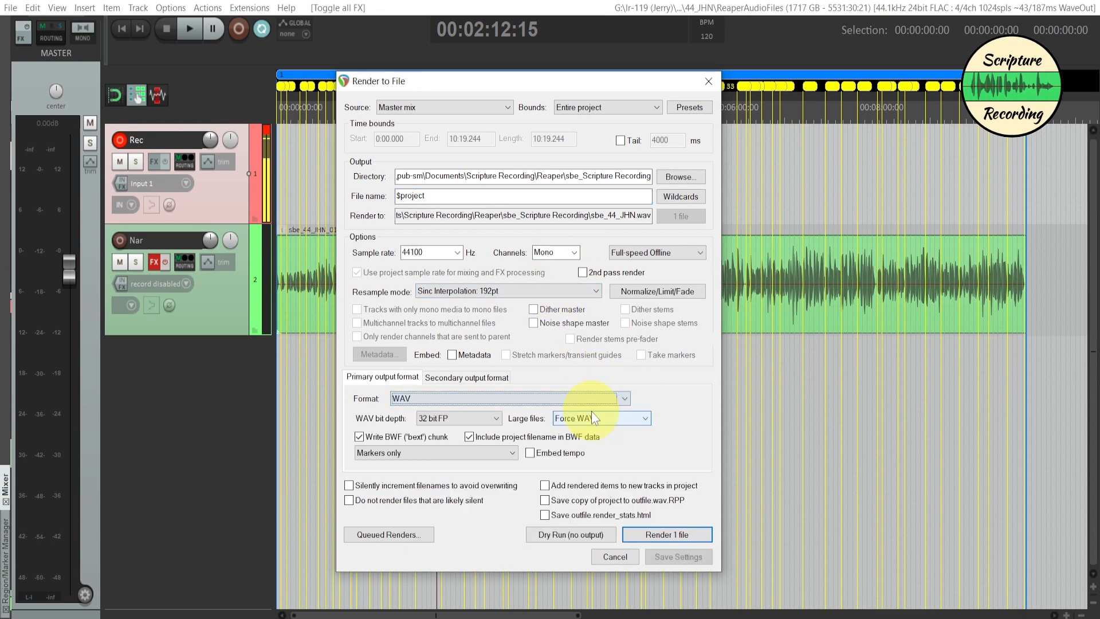
{"action": "left_click", "coordinate": [625, 397]}
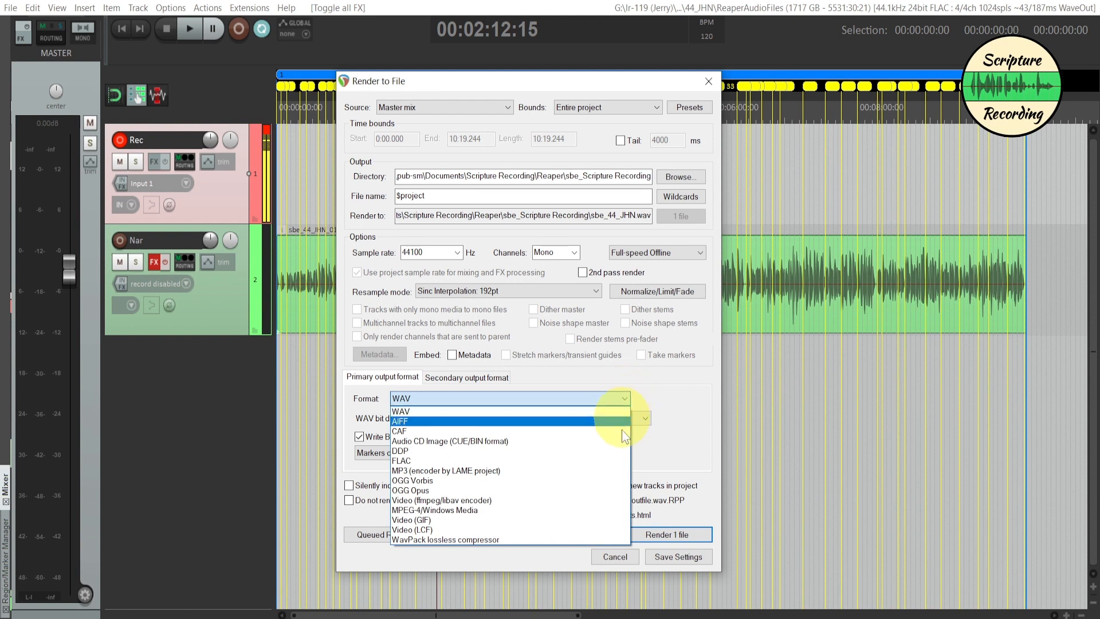
{"action": "left_click", "coordinate": [600, 460]}
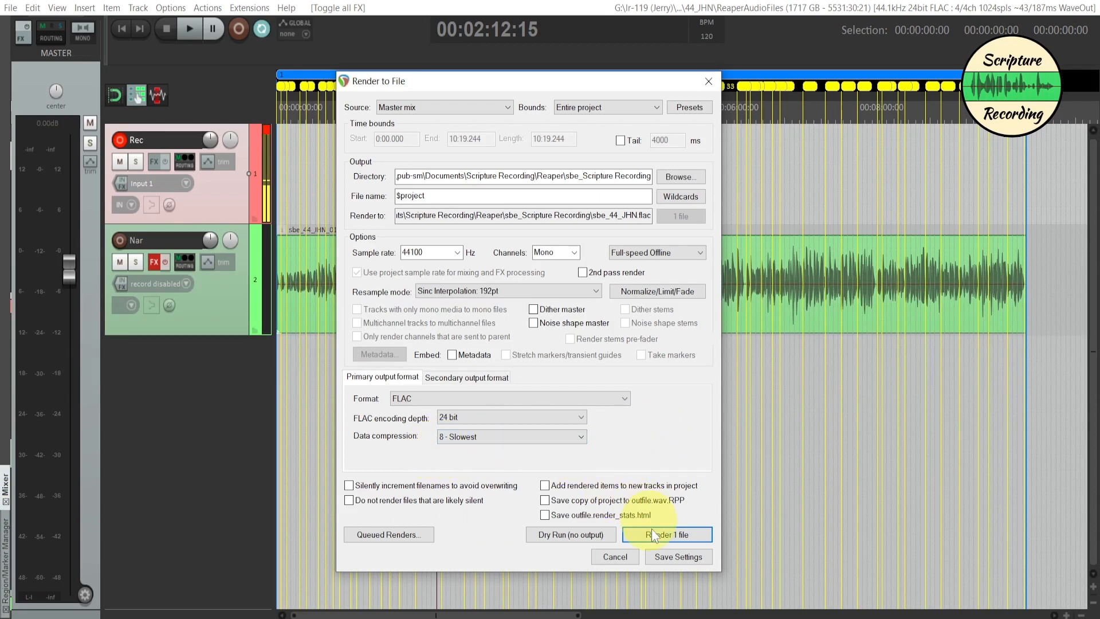
- Save the render settings and render the entire project as FLAC, overwriting the existing file
{"action": "left_click", "coordinate": [661, 555]}
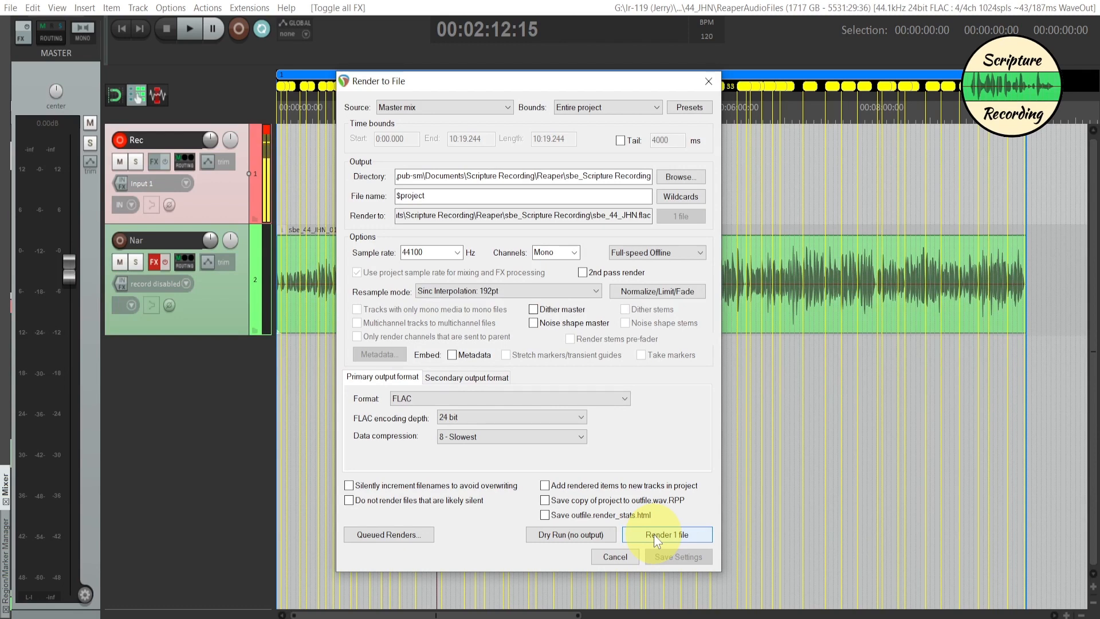
{"action": "left_click", "coordinate": [654, 534]}
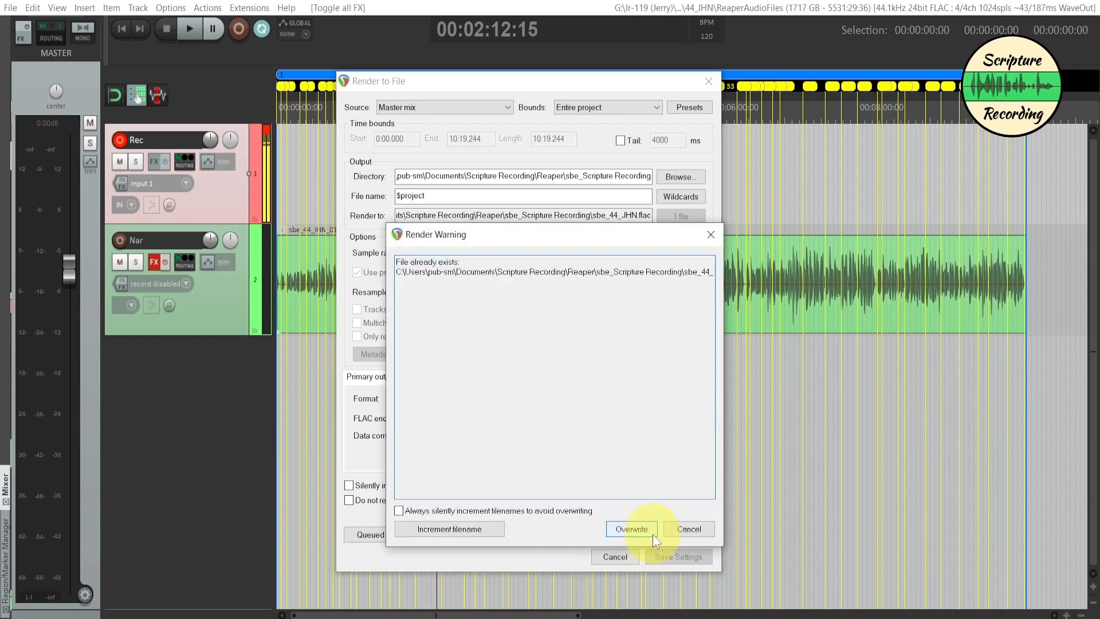
{"action": "left_click", "coordinate": [630, 530]}
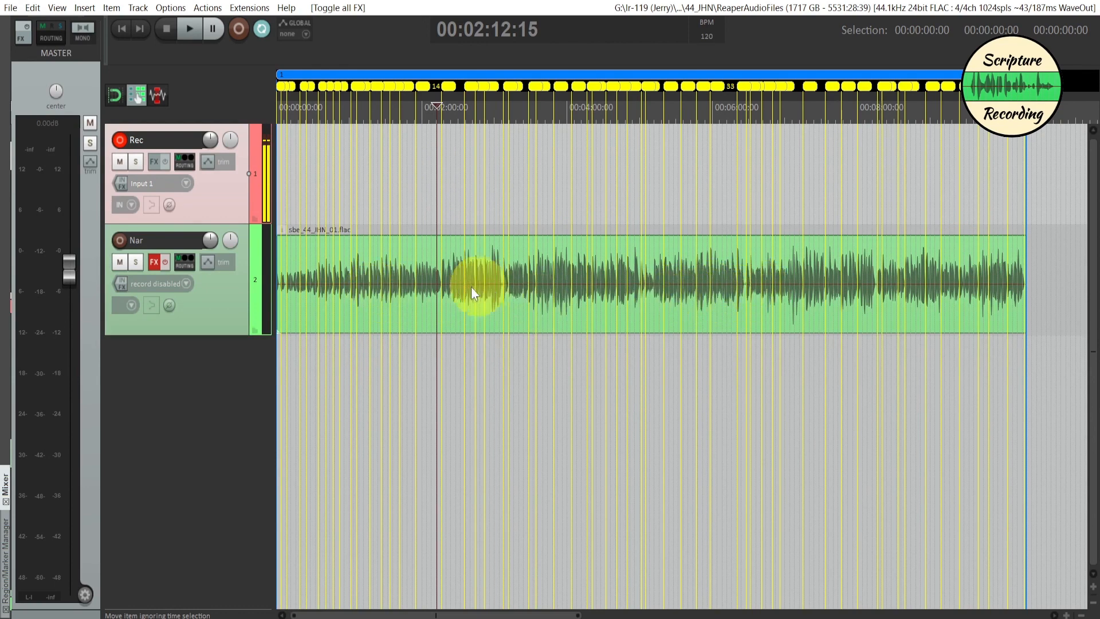
- Try the time selections of regions 1 and 2, and end with region 1 selected
{"action": "left_click", "coordinate": [505, 387]}
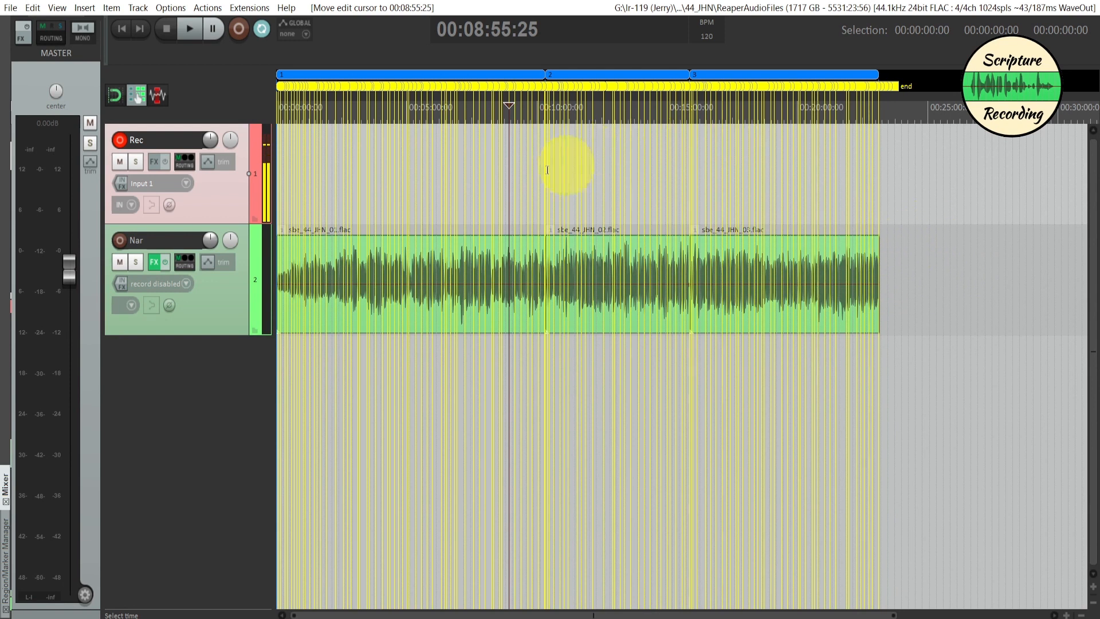
{"action": "left_click", "coordinate": [372, 71]}
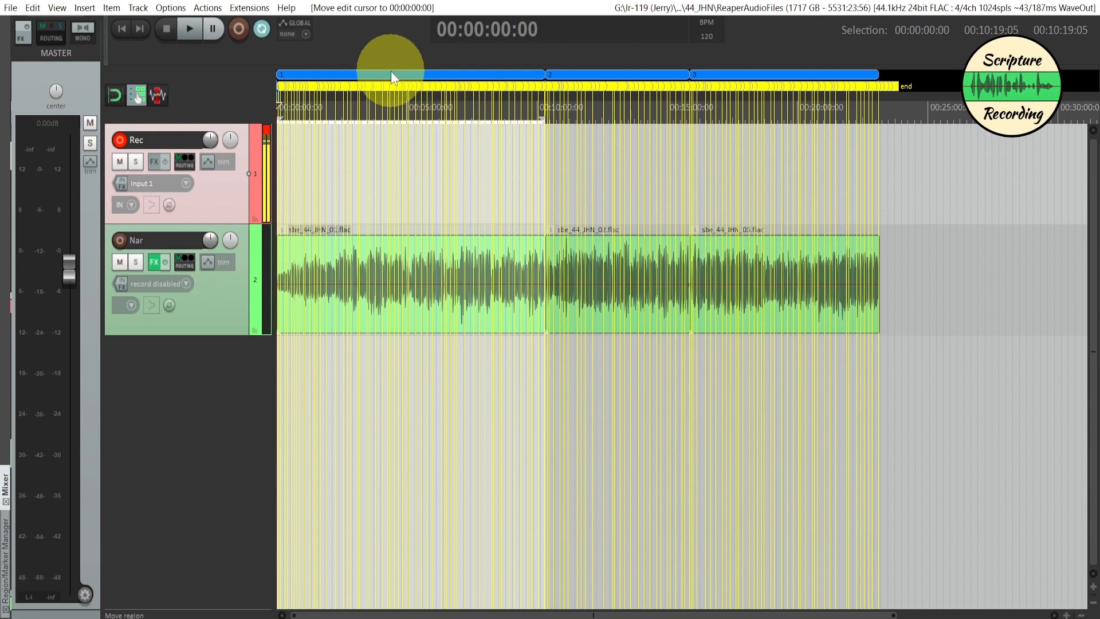
{"action": "left_click", "coordinate": [575, 71]}
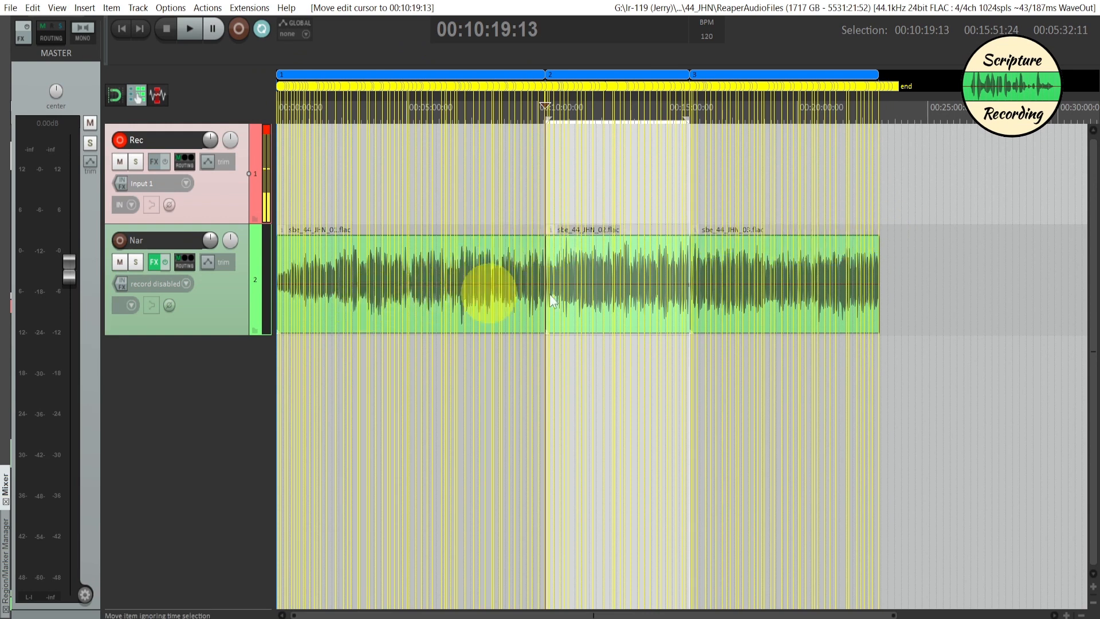
{"action": "left_click", "coordinate": [389, 74]}
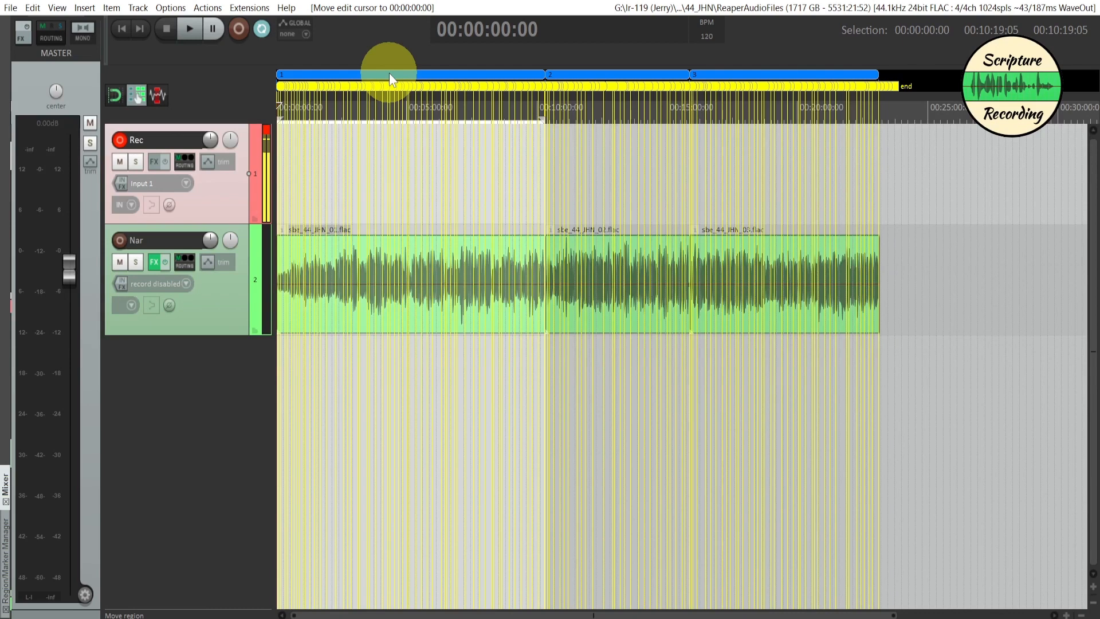
- Open the render settings, set the render bounds to Time selection, and check the selected range on the timeline behind the dialog
{"action": "key", "text": "ctrl+alt+r"}
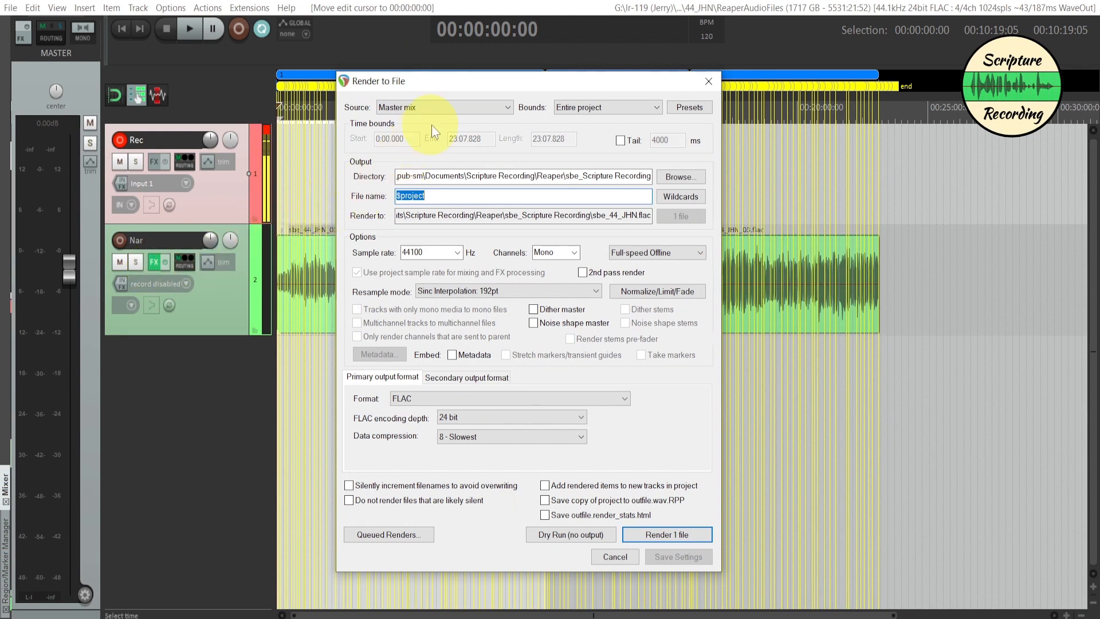
{"action": "left_click", "coordinate": [592, 106]}
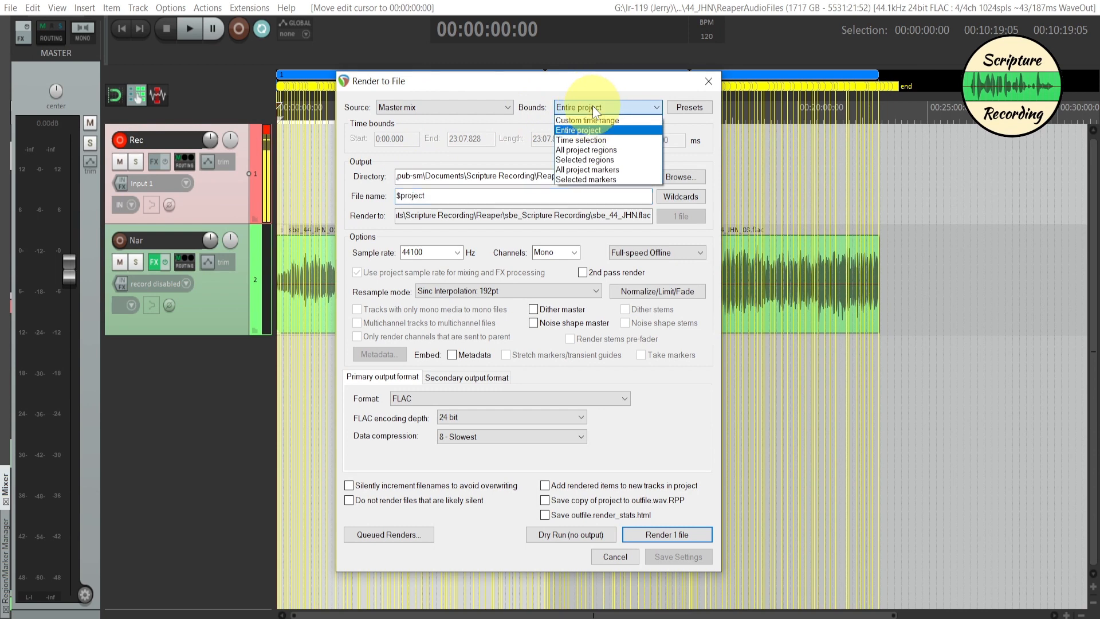
{"action": "left_click", "coordinate": [599, 140]}
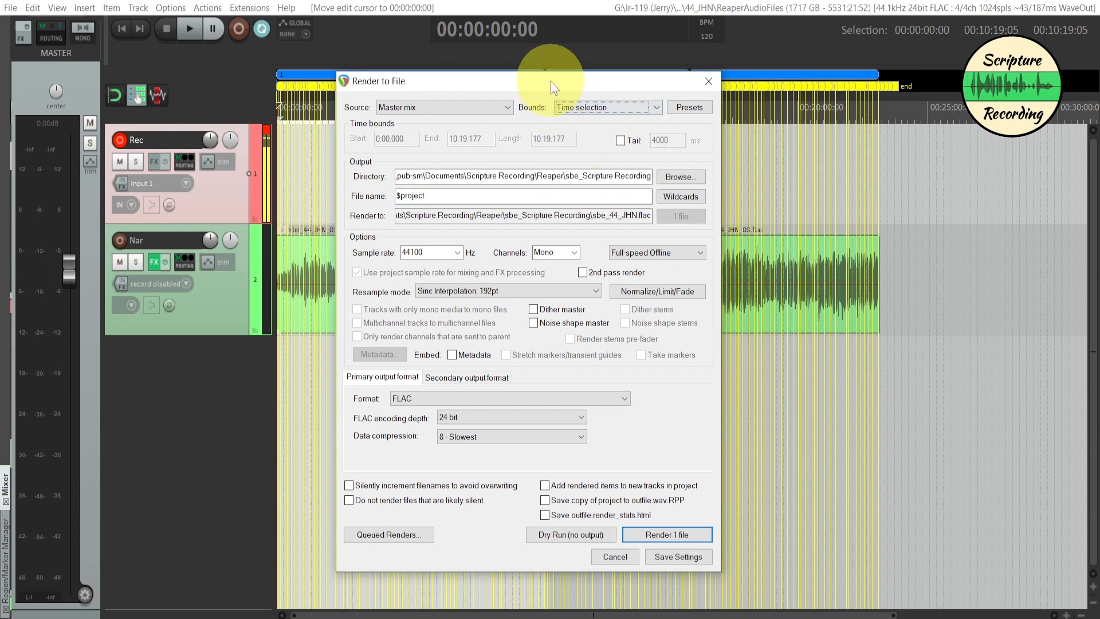
{"action": "left_click_drag", "start_coordinate": [551, 81], "coordinate": [813, 117]}
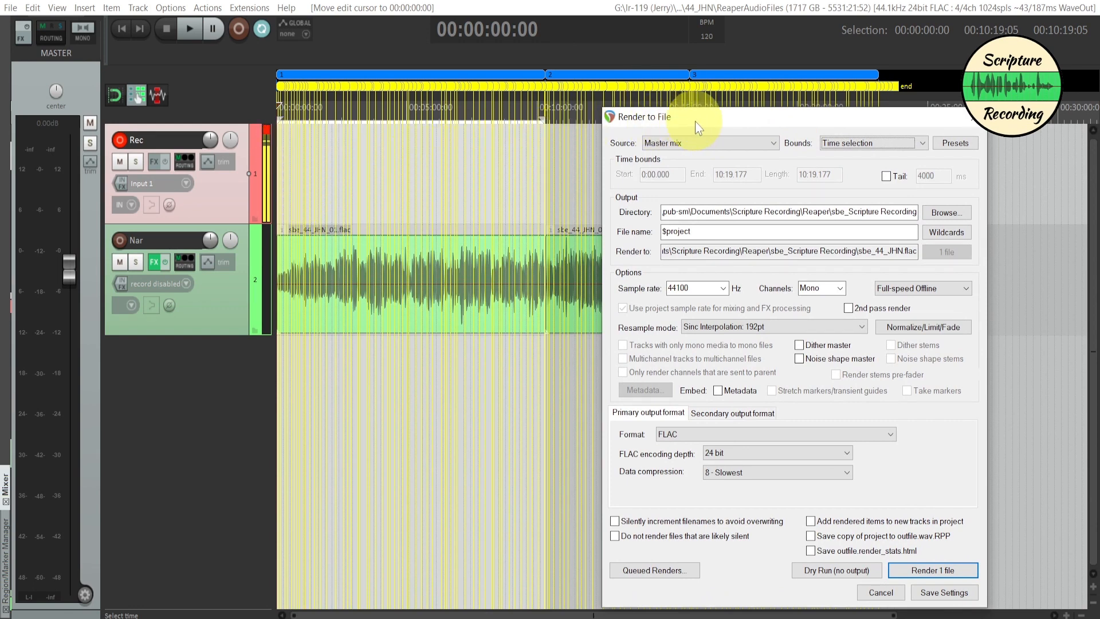
{"action": "left_click_drag", "start_coordinate": [701, 119], "coordinate": [422, 80]}
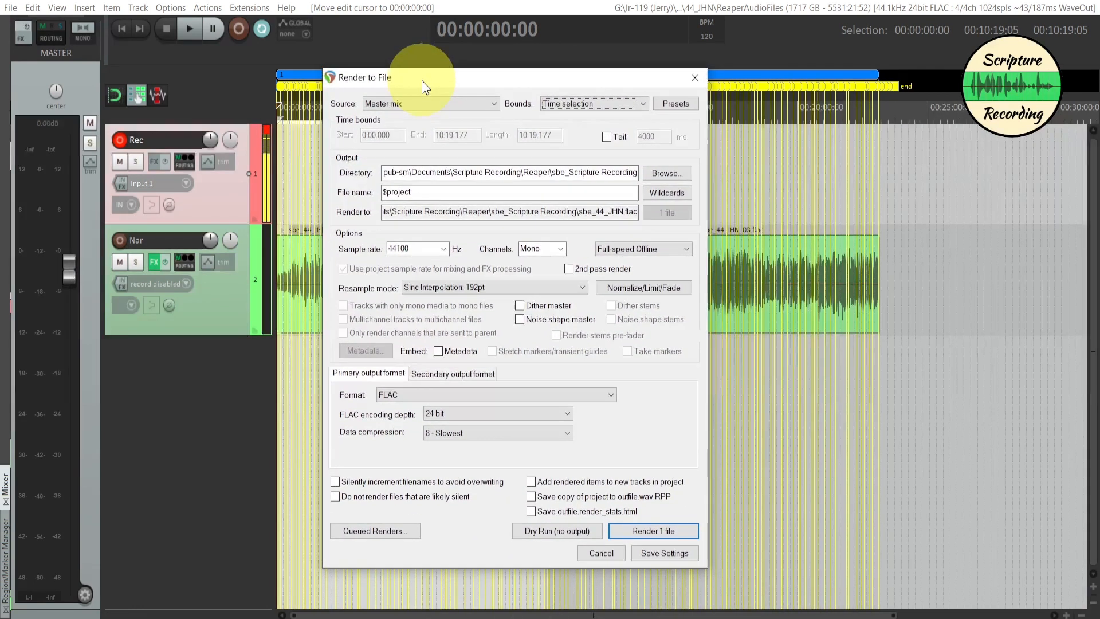
- Set the render file name to $project_$region, inserting the $region wildcard after an underscore
{"action": "left_click", "coordinate": [436, 193]}
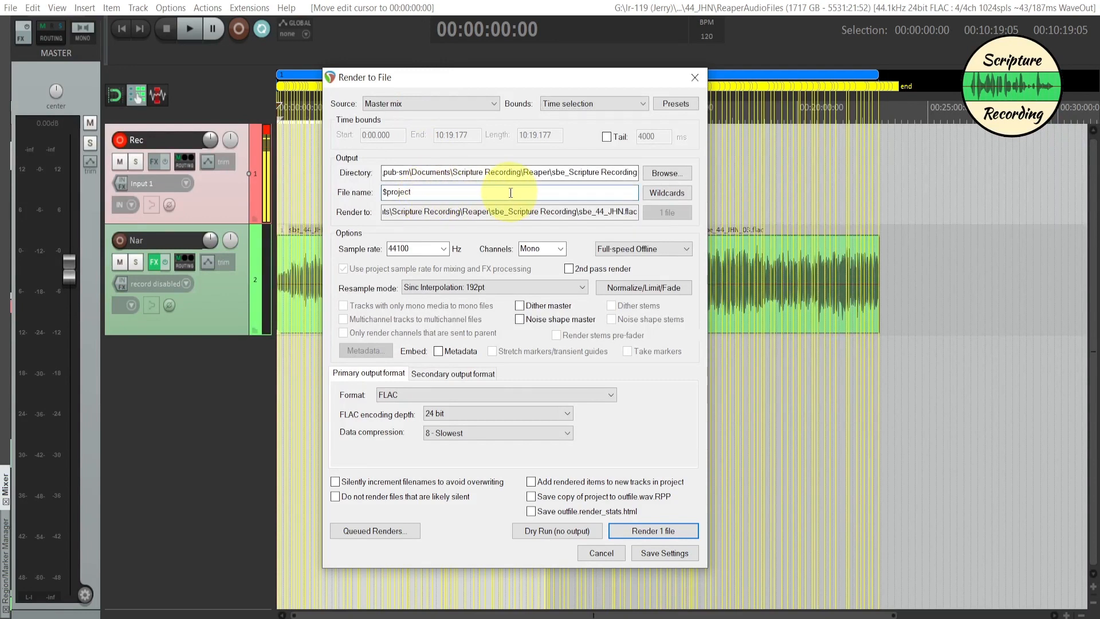
{"action": "type", "text": "_"}
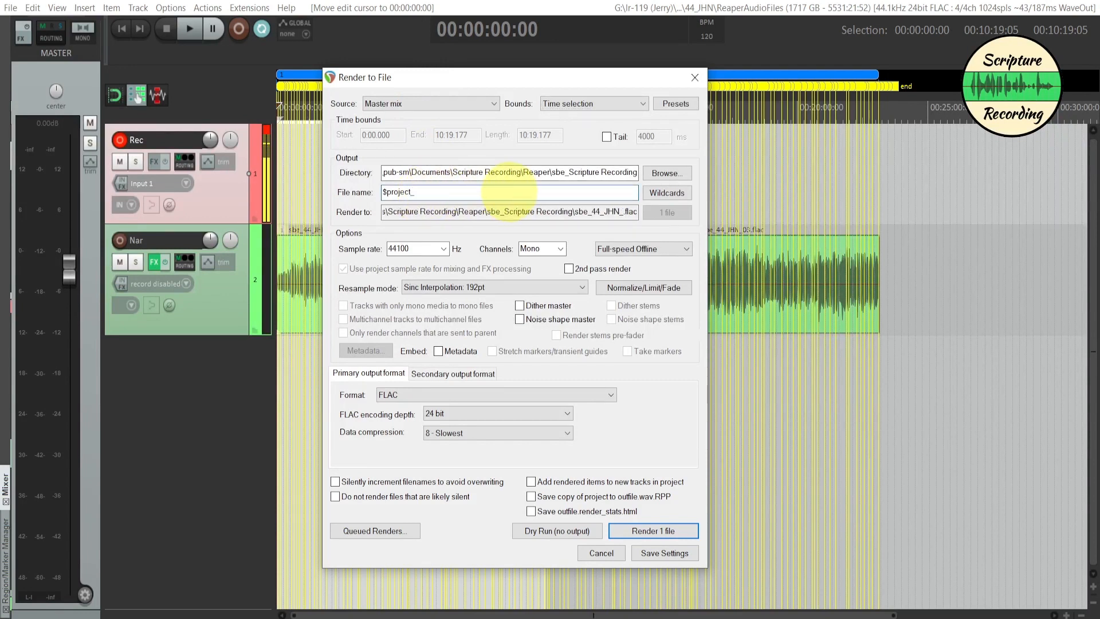
{"action": "left_click", "coordinate": [664, 193]}
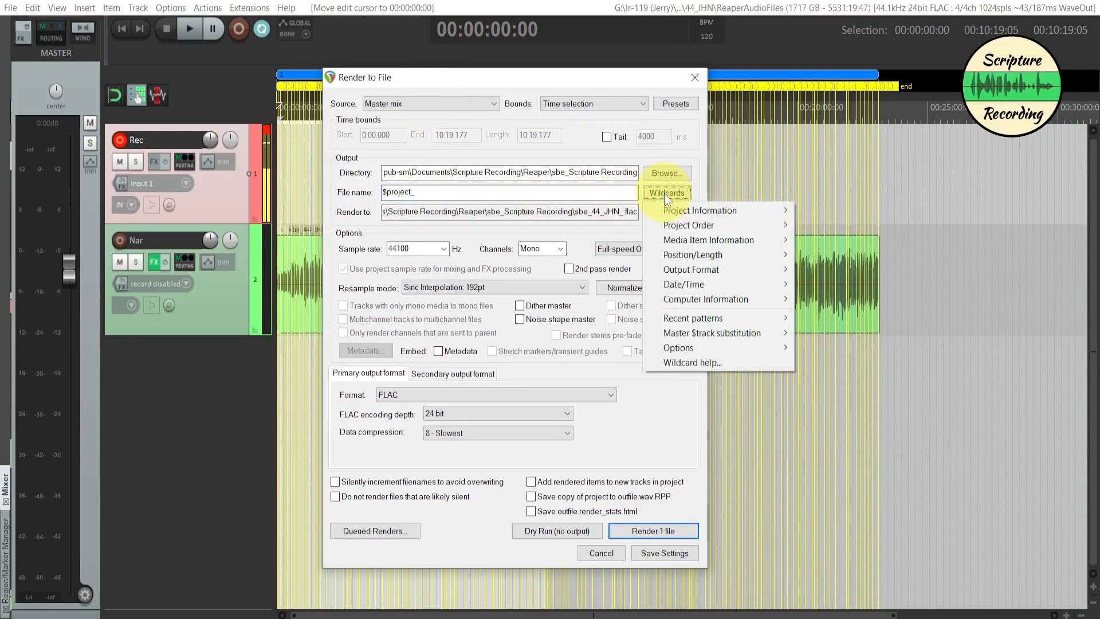
{"action": "mouse_move", "coordinate": [713, 207]}
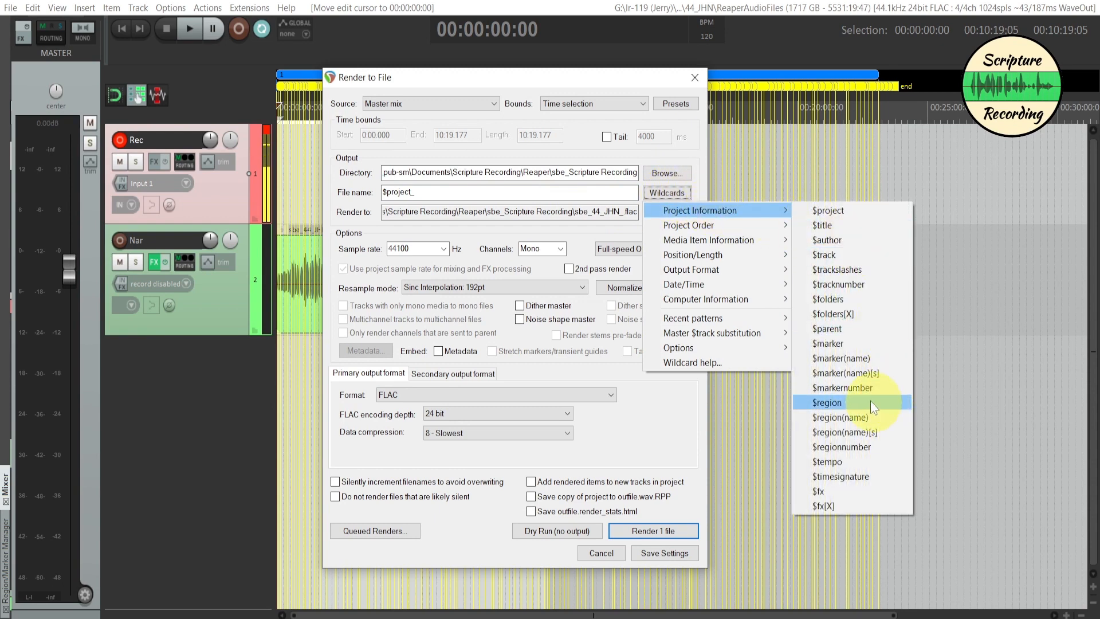
{"action": "left_click", "coordinate": [854, 402]}
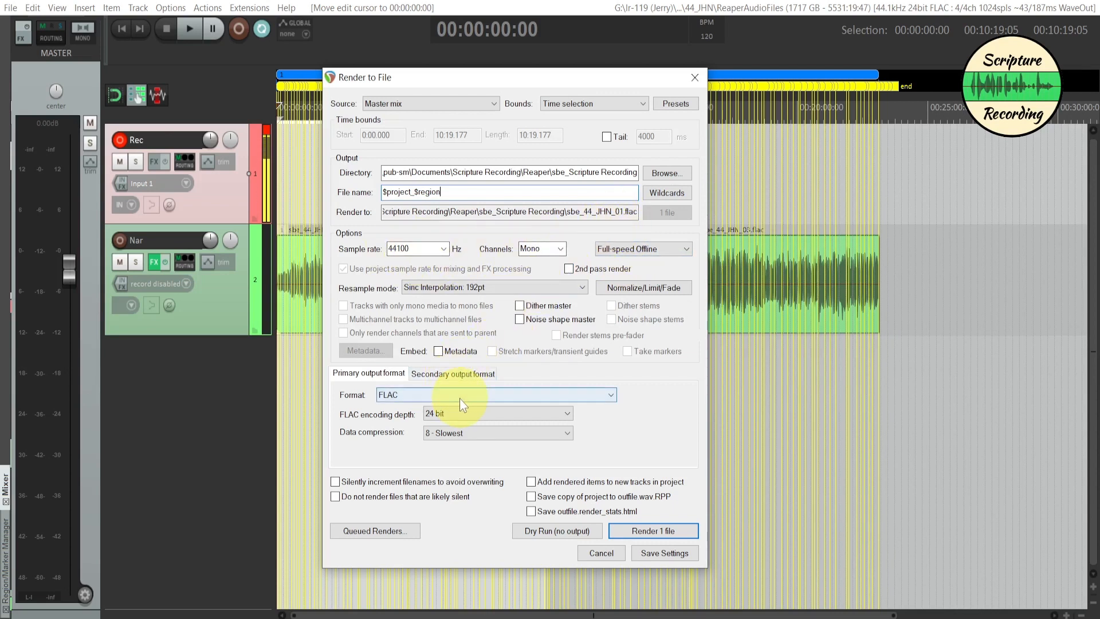
- Save the render settings and render the region 1 time selection to a FLAC file
{"action": "left_click", "coordinate": [662, 554]}
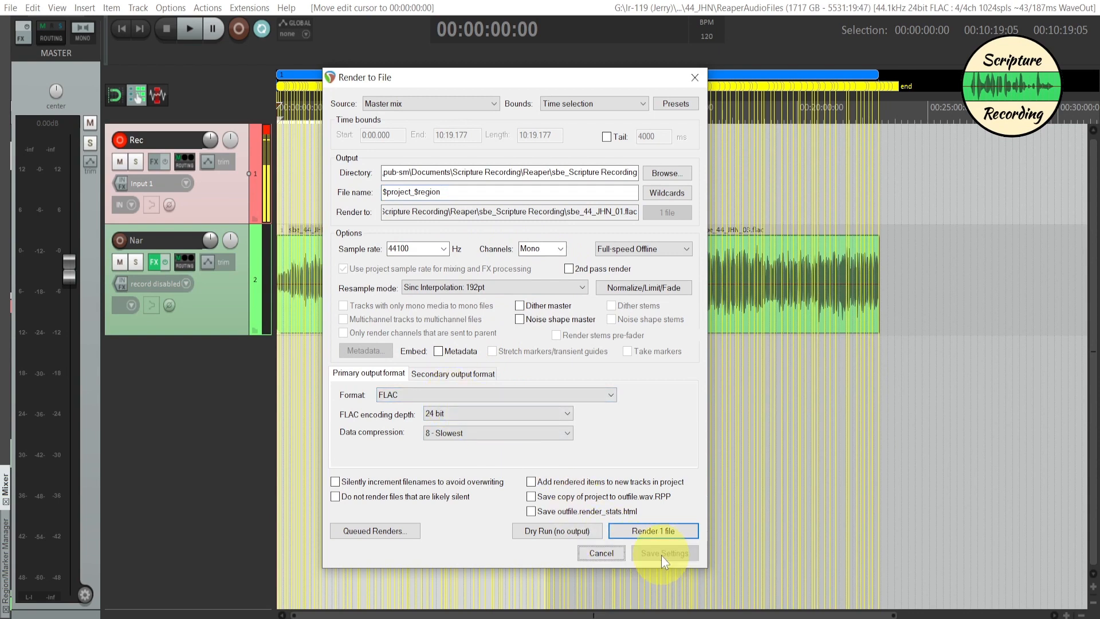
{"action": "left_click", "coordinate": [646, 531]}
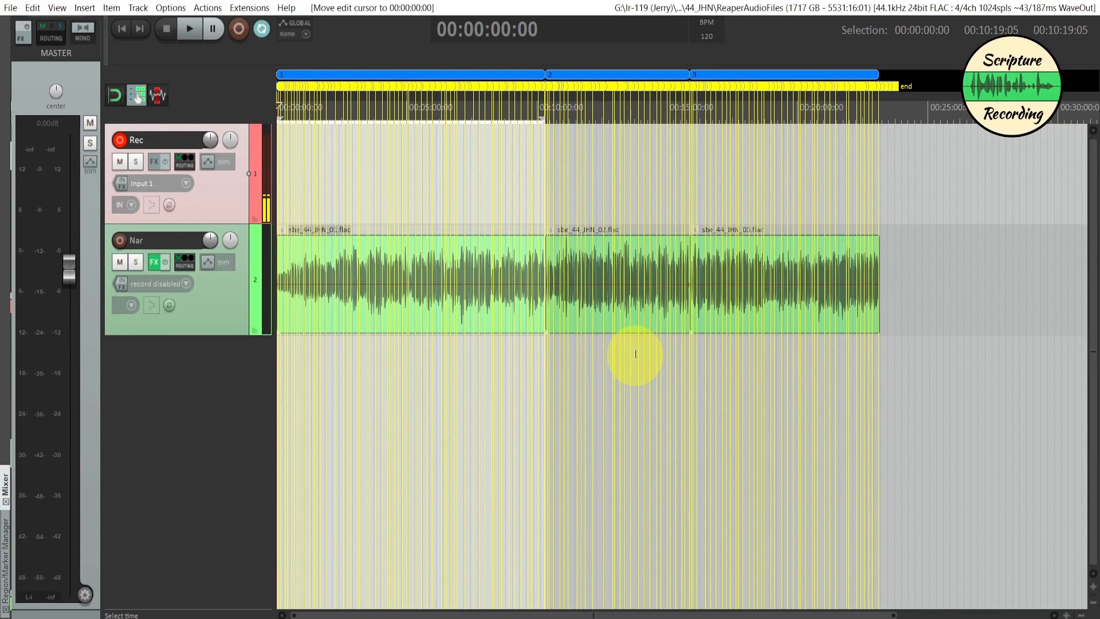
- Select the time range of region 2 and of region 3 in turn, opening the render settings for each to check the output
{"action": "left_click", "coordinate": [635, 353]}
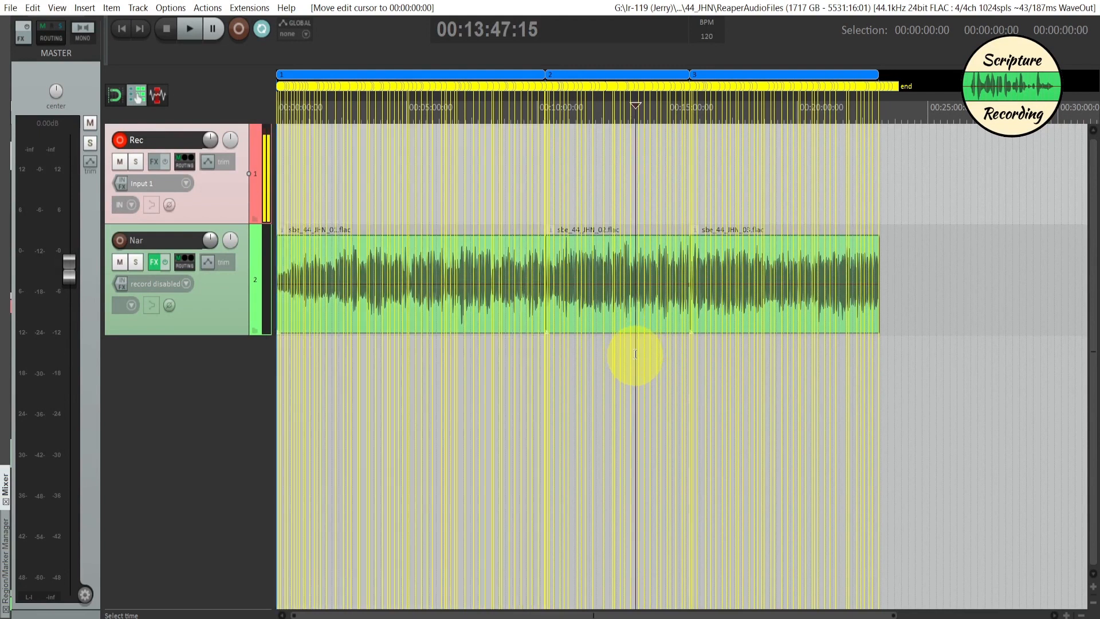
{"action": "left_click", "coordinate": [610, 75]}
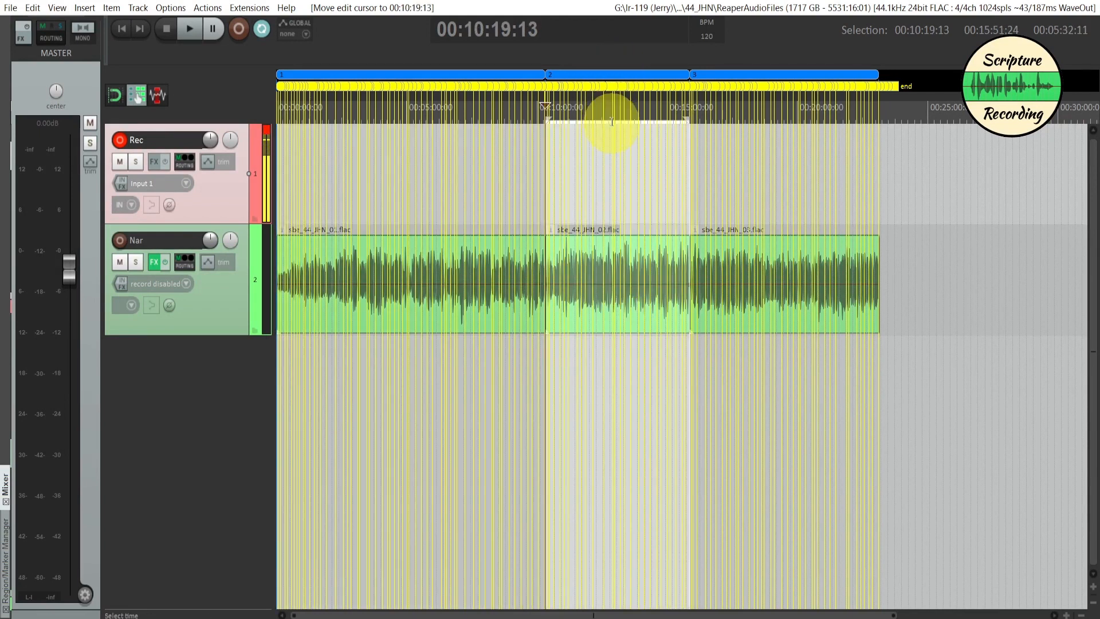
{"action": "key", "text": "ctrl+alt+r"}
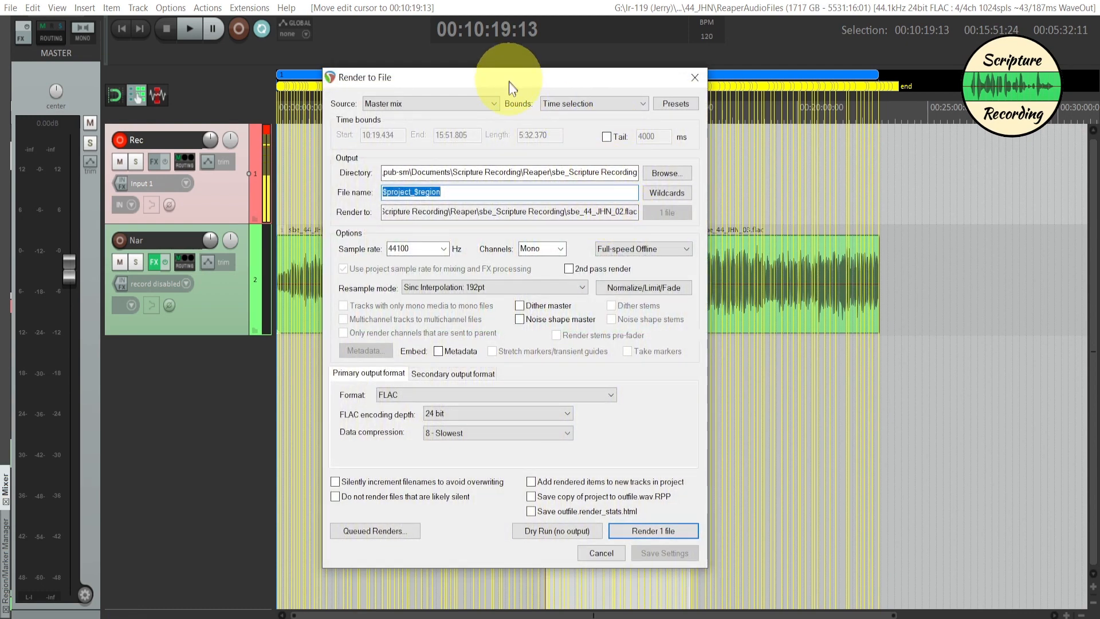
{"action": "left_click_drag", "start_coordinate": [508, 79], "coordinate": [507, 119]}
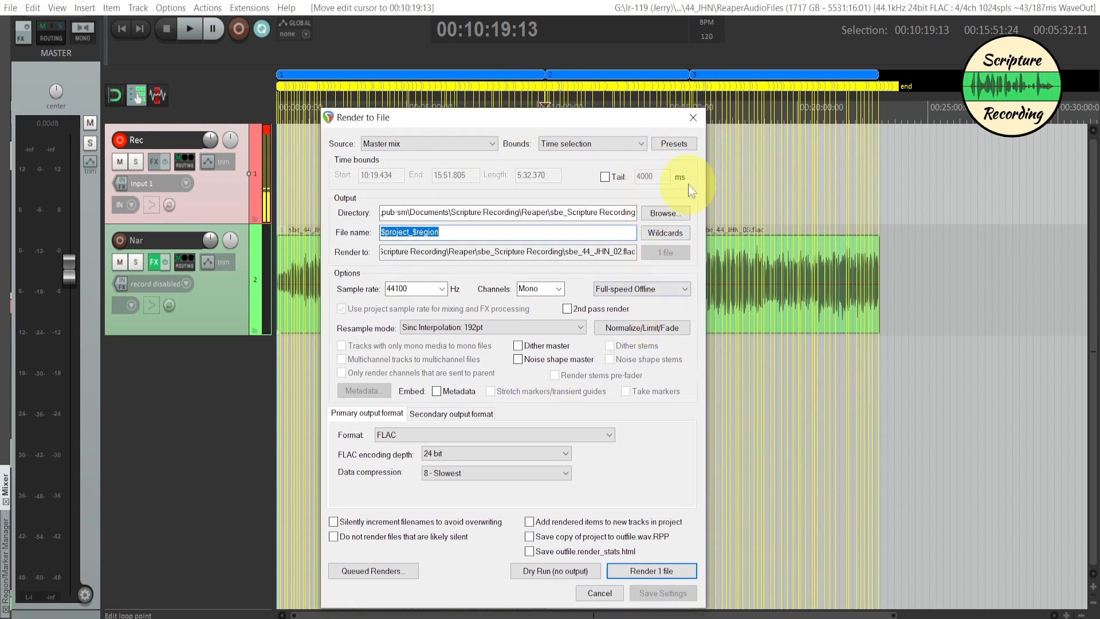
{"action": "left_click", "coordinate": [692, 118]}
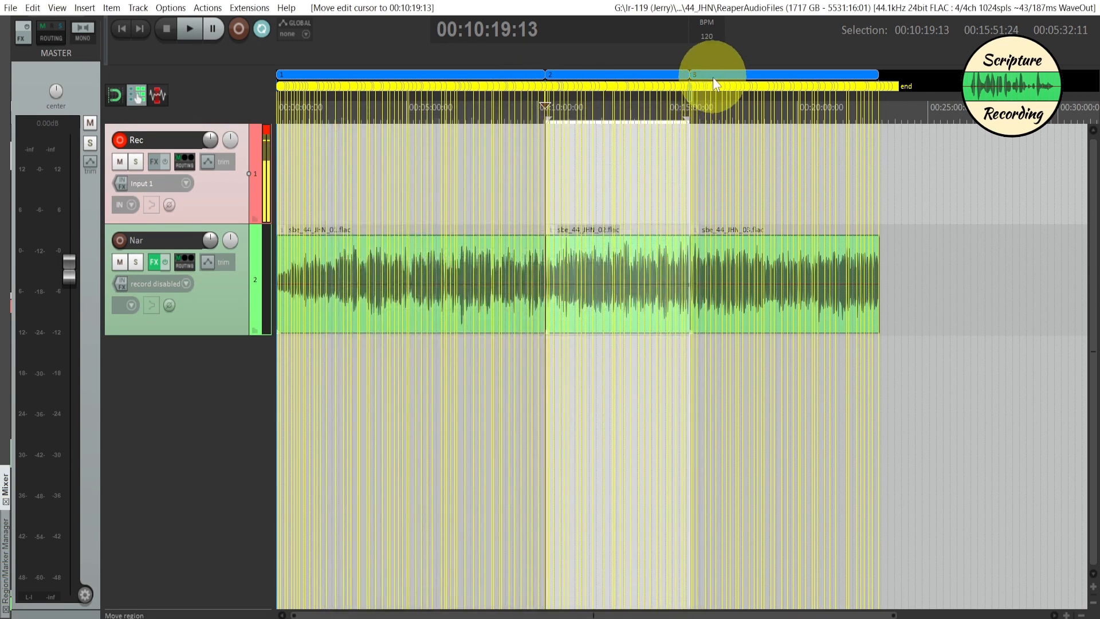
{"action": "left_click", "coordinate": [713, 78]}
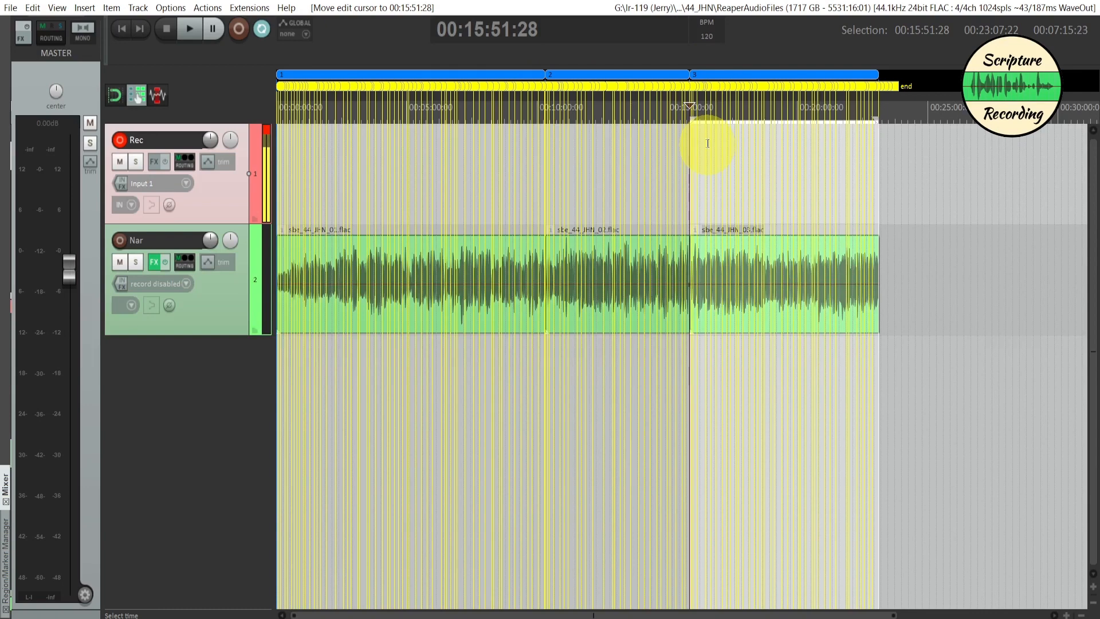
{"action": "key", "text": "ctrl+alt+r"}
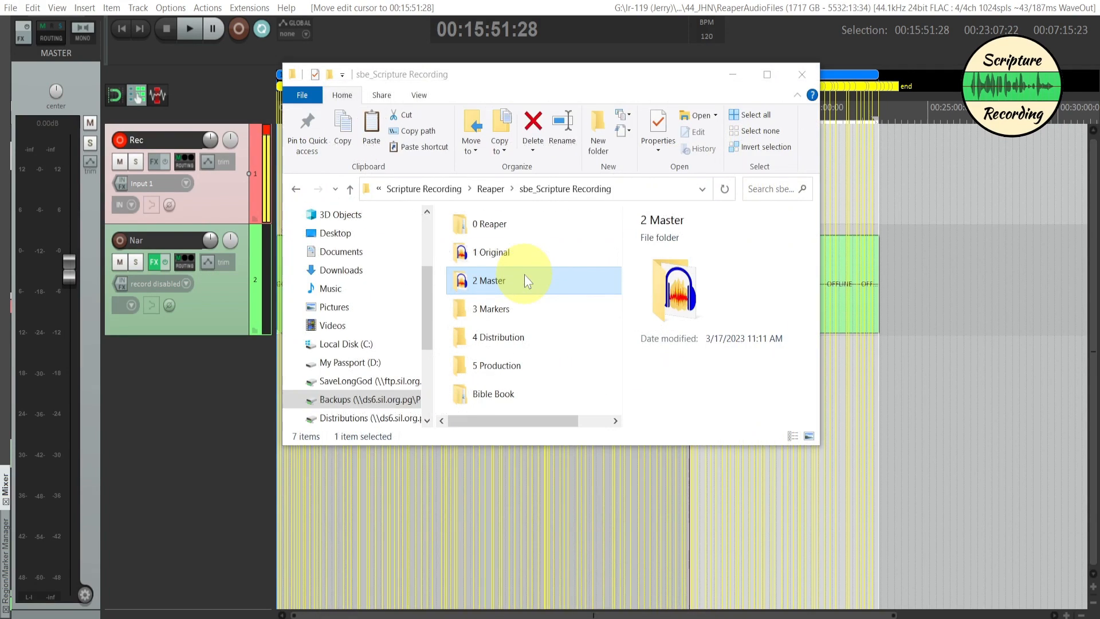
- In File Explorer, examine the FLAC files in the 1 Original and 2 Master folders, returning to sbe_Scripture Recording after each
{"action": "double_click", "coordinate": [493, 252]}
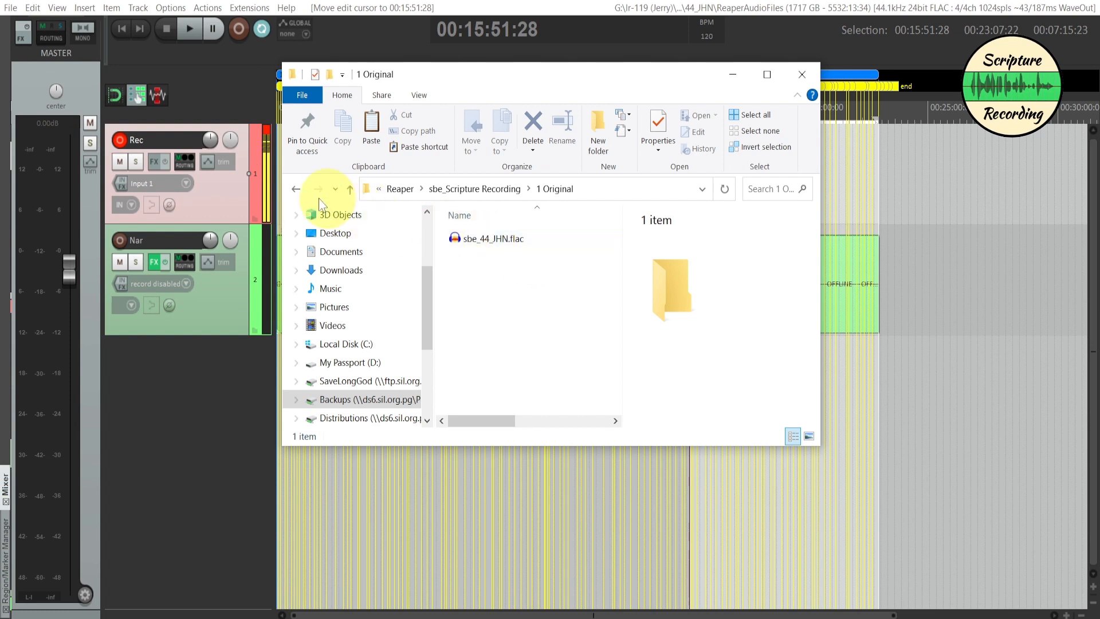
{"action": "left_click", "coordinate": [296, 189]}
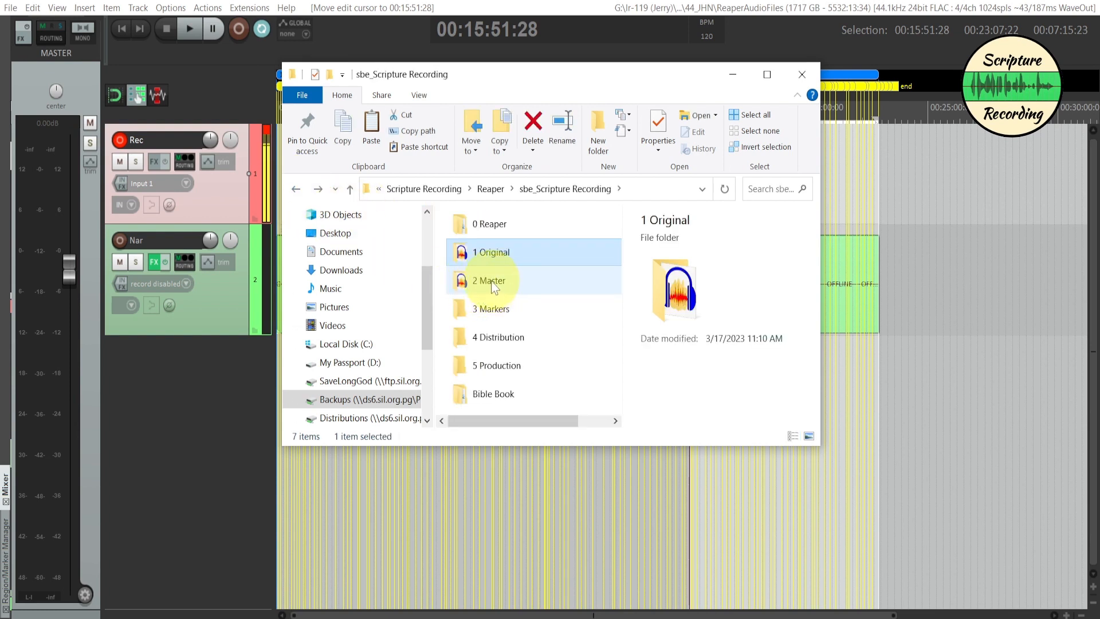
{"action": "double_click", "coordinate": [490, 280]}
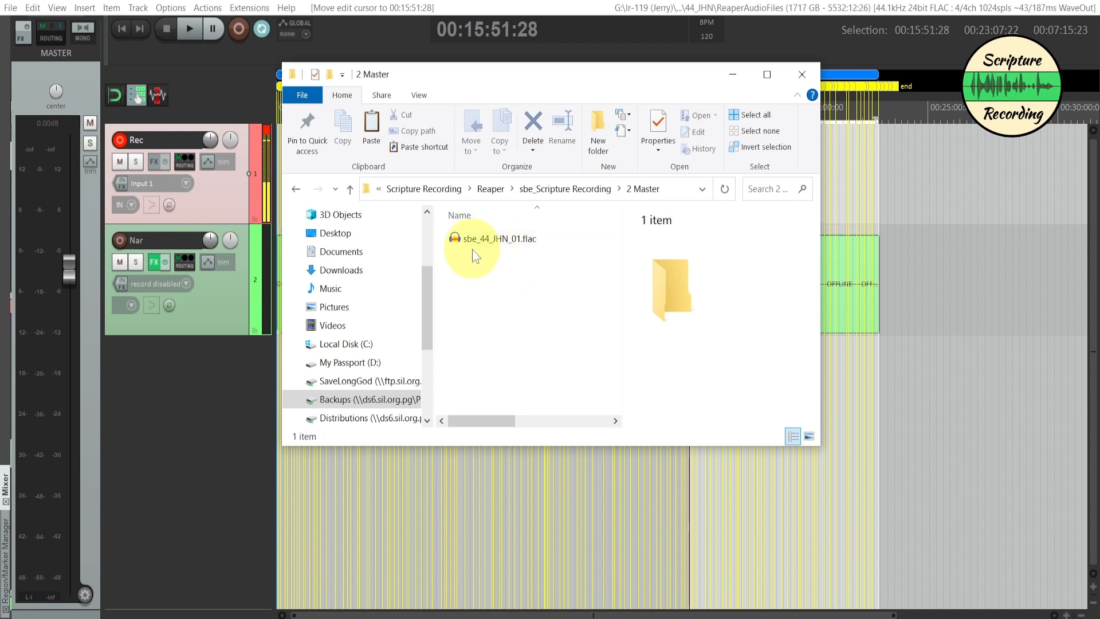
{"action": "left_click", "coordinate": [296, 190]}
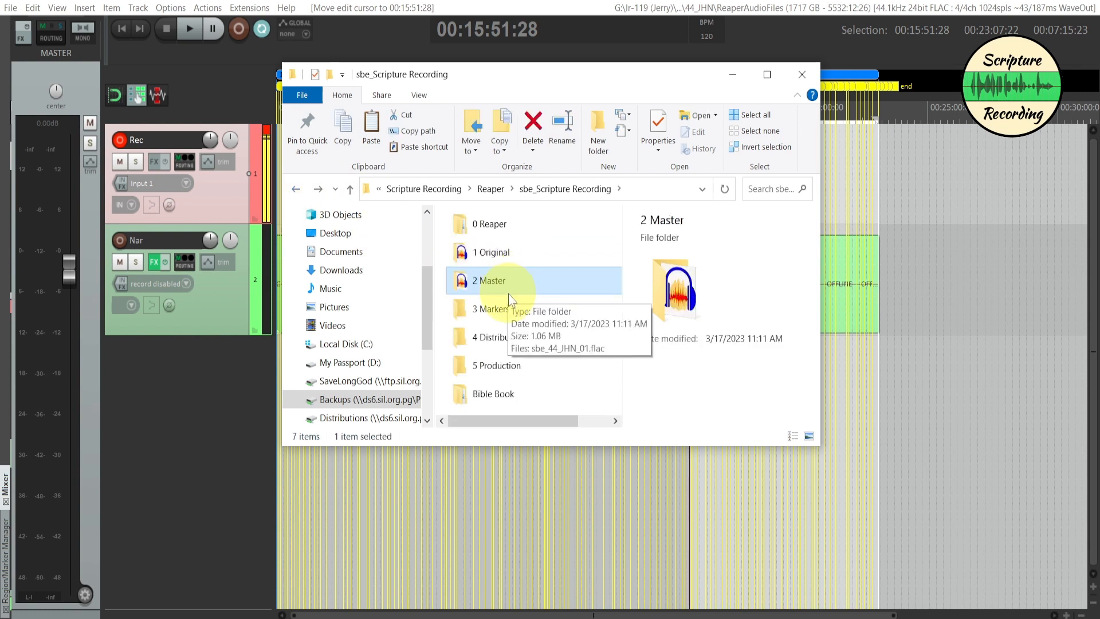